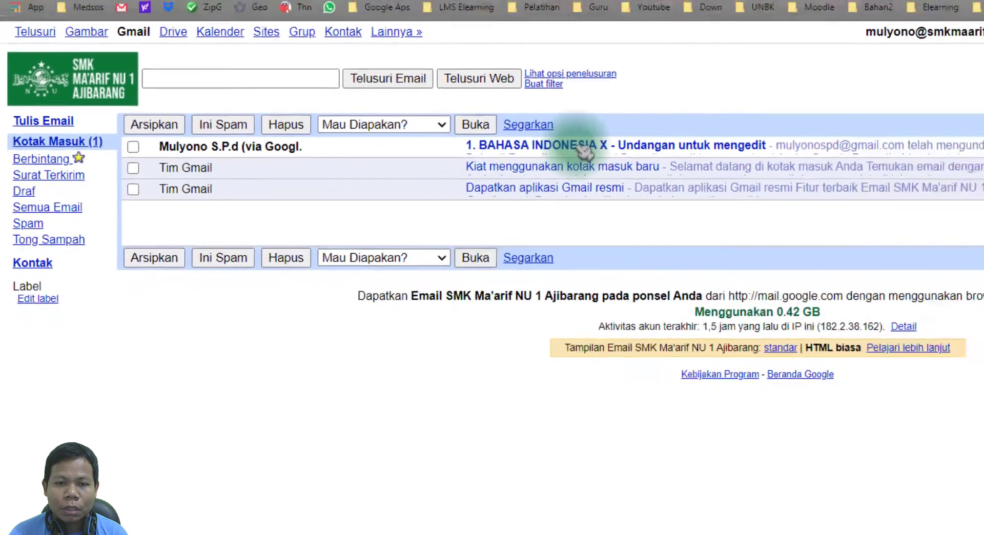
Read the Gmail edit invitation for '1. BAHASA INDONESIA X', then go to Drive's 'Dibagikan kepada saya' list.
left_click(713, 151)
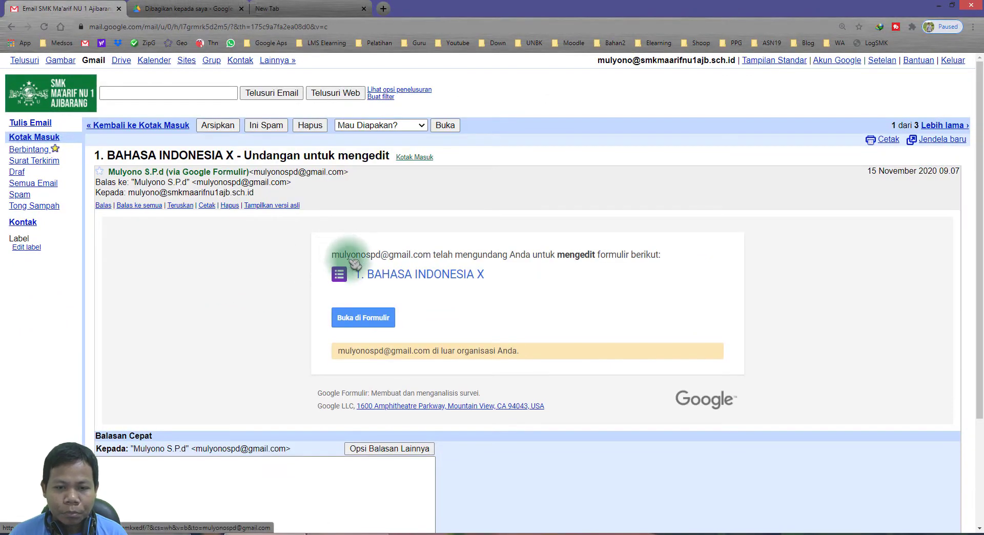
left_click_drag(338, 259, 382, 256)
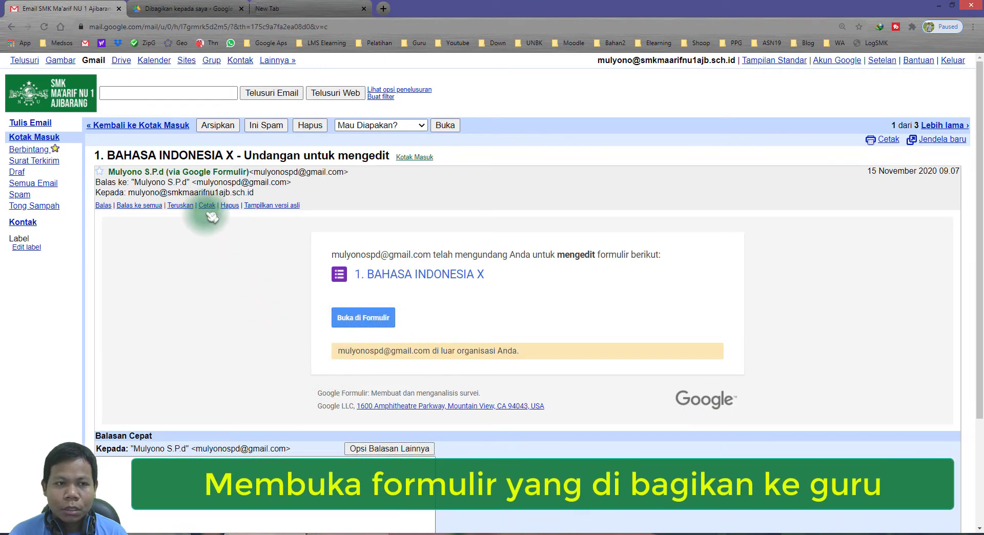
left_click(177, 10)
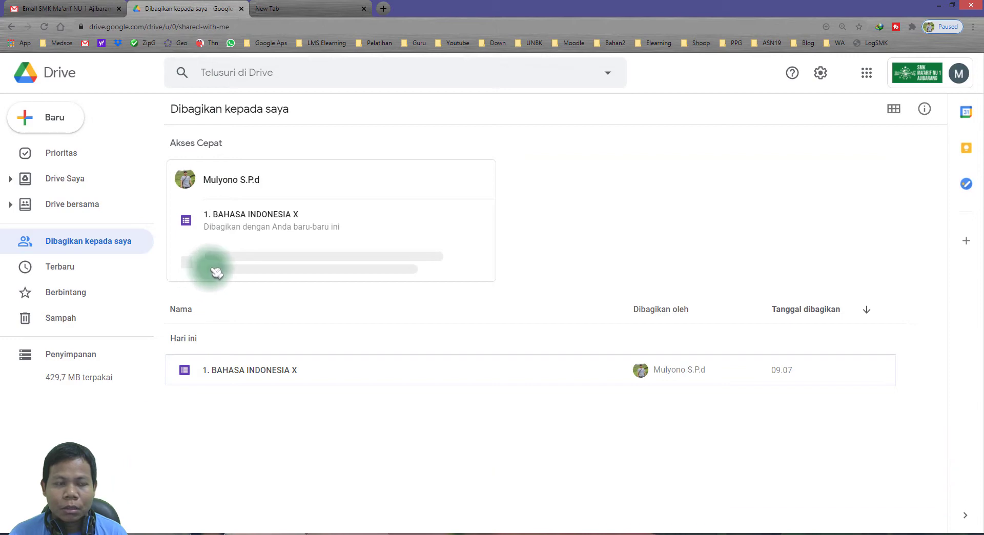
key("alt+Tab")
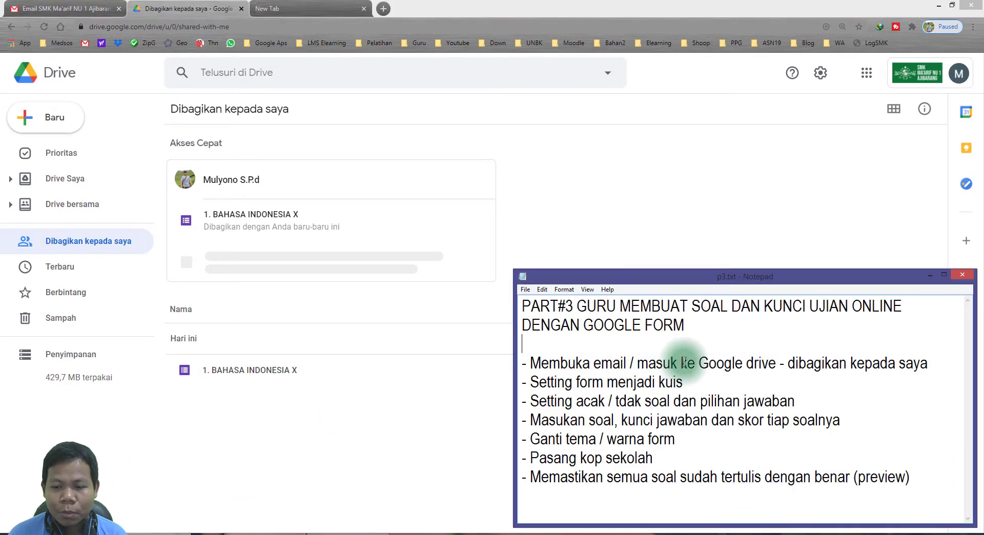
left_click_drag(708, 361, 776, 362)
left_click(401, 439)
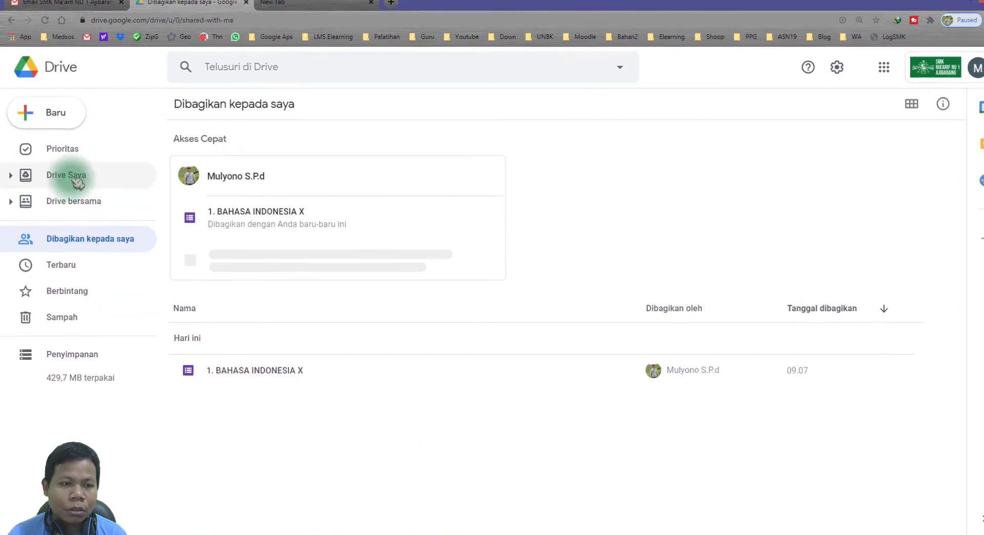
left_click(77, 180)
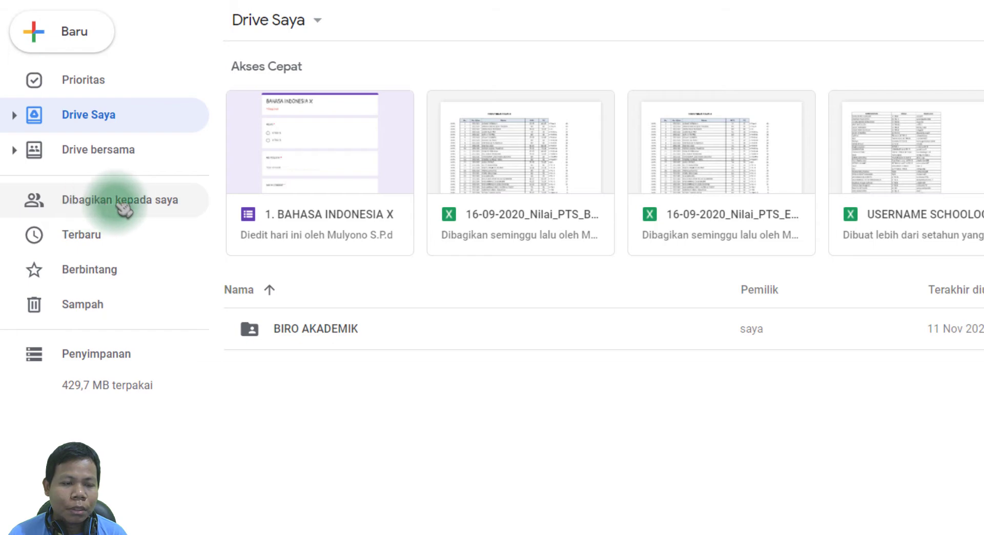
left_click(143, 204)
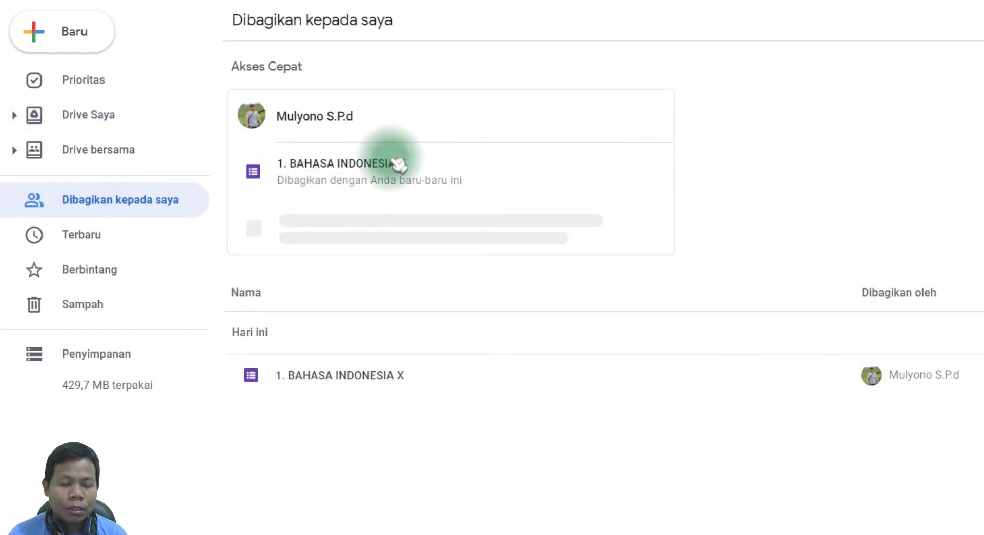
left_click(317, 380)
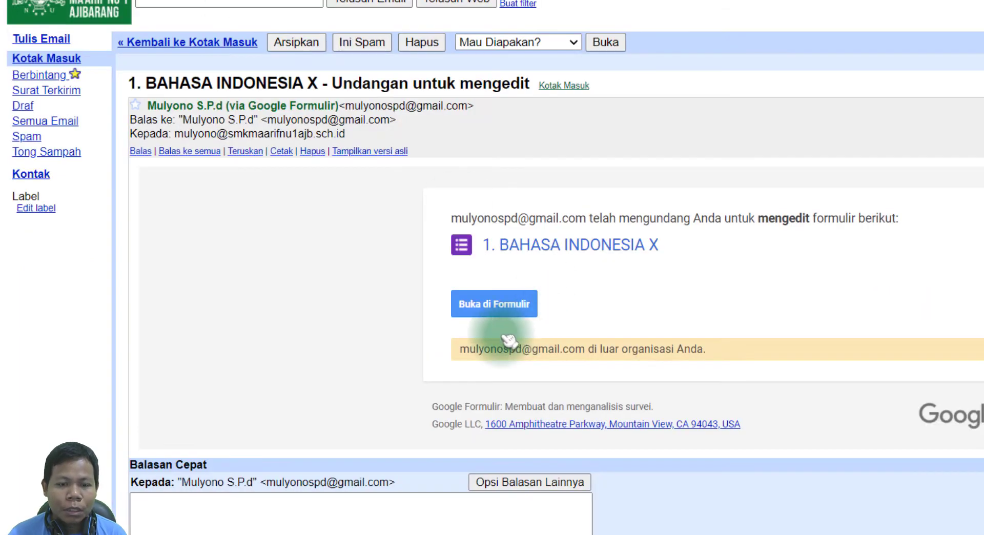
left_click(494, 308)
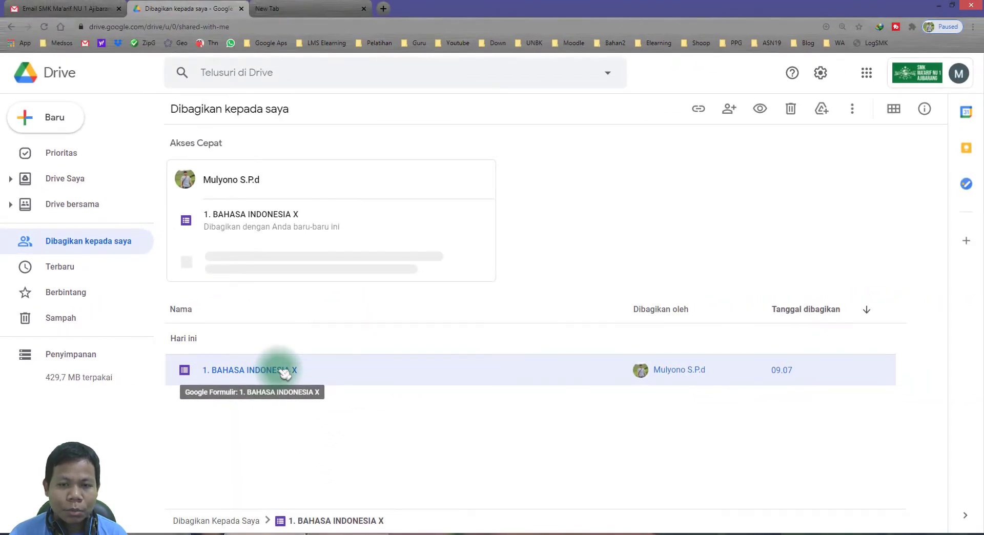
Open '1. BAHASA INDONESIA X' in the Forms editor and scroll through its identity and SOAL sections.
double_click(283, 373)
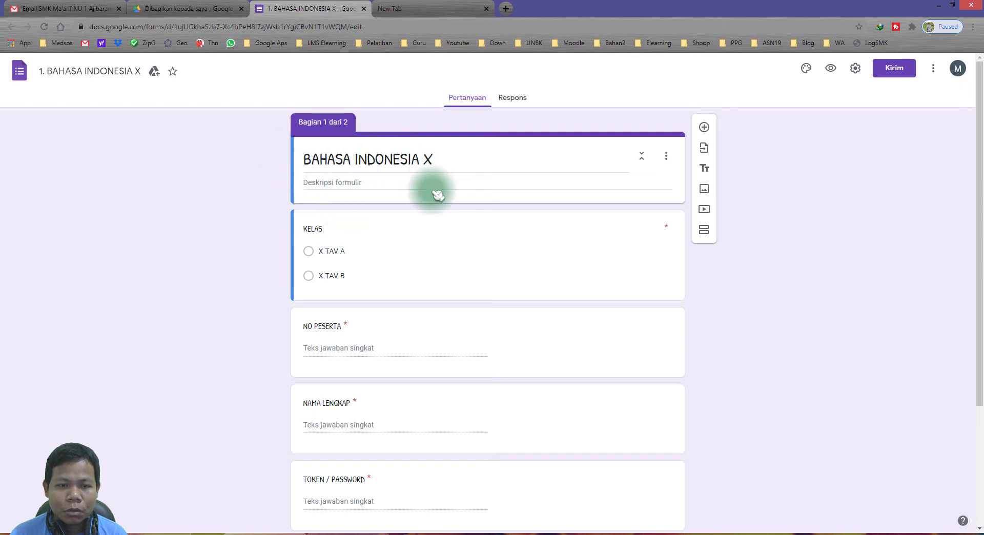
scroll(328, 201, "down", 1)
scroll(359, 218, "down", 1)
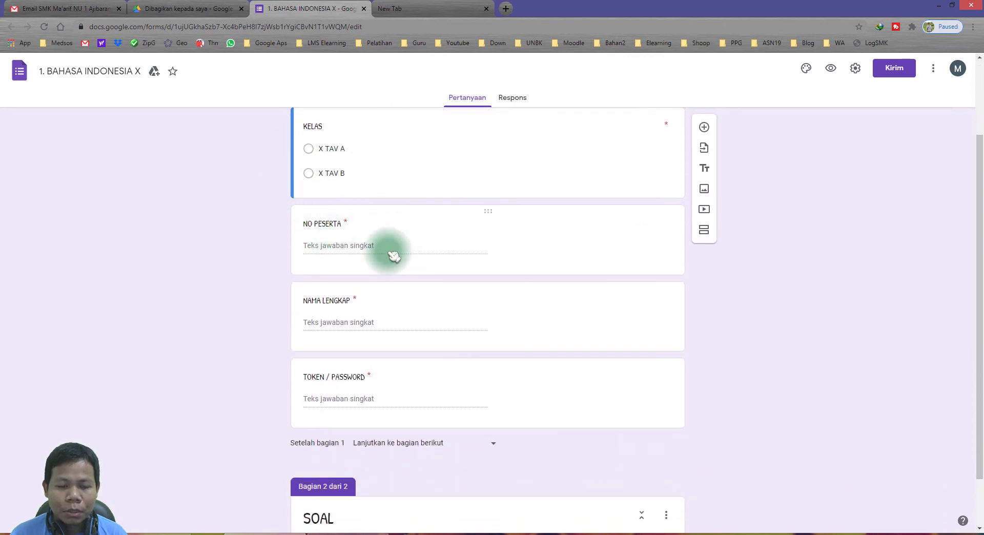
scroll(390, 261, "down", 2)
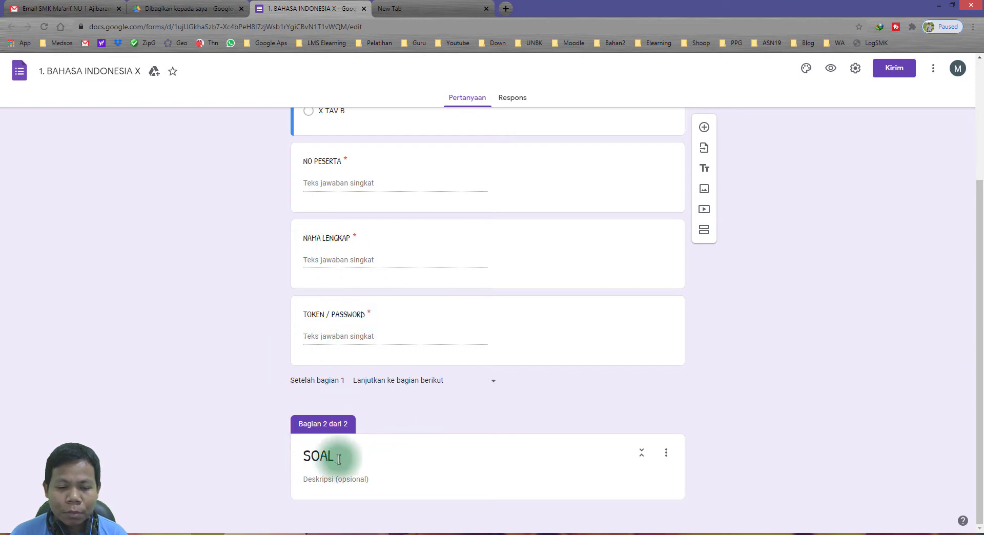
Highlight the quiz-setup step in the Notepad lesson outline.
key("alt+Tab")
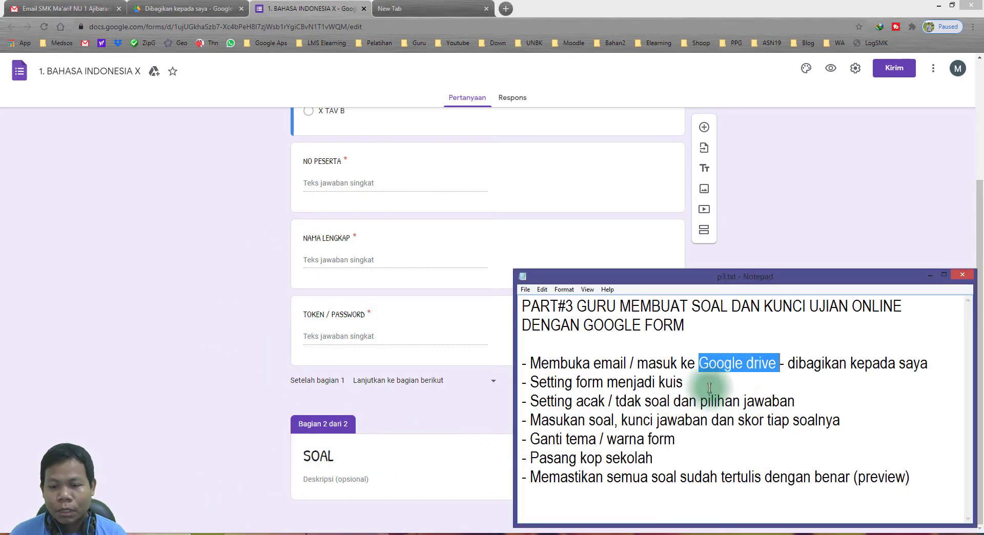
left_click_drag(529, 382, 684, 382)
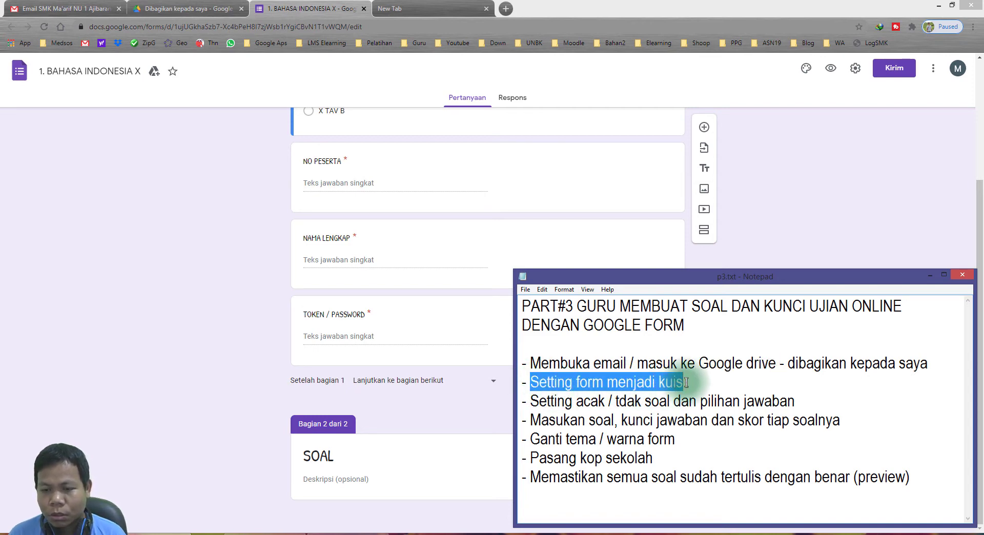
left_click(608, 382)
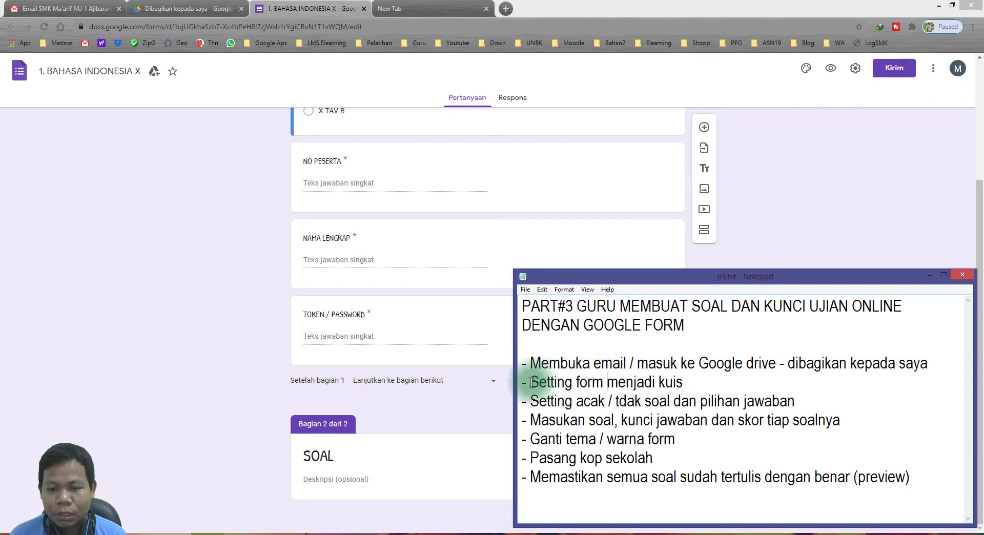
left_click_drag(533, 382, 681, 384)
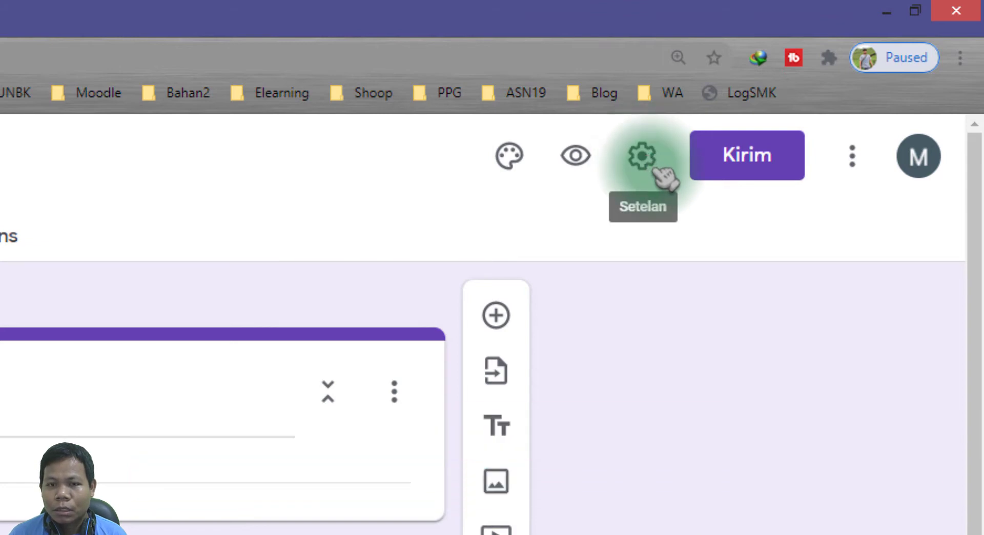
Switch on 'Jadikan ini sebagai kuis' in the form's Kuis settings.
left_click(660, 169)
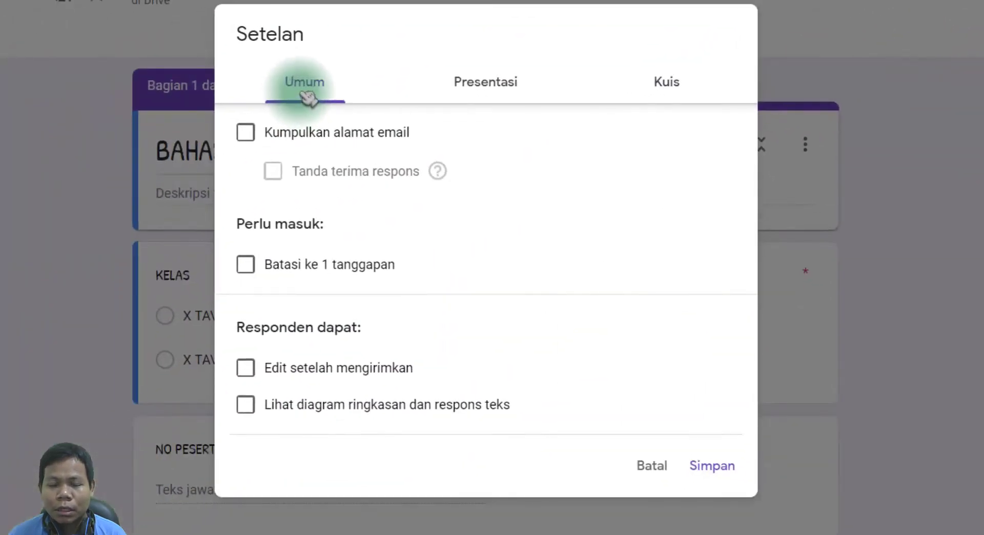
left_click(671, 85)
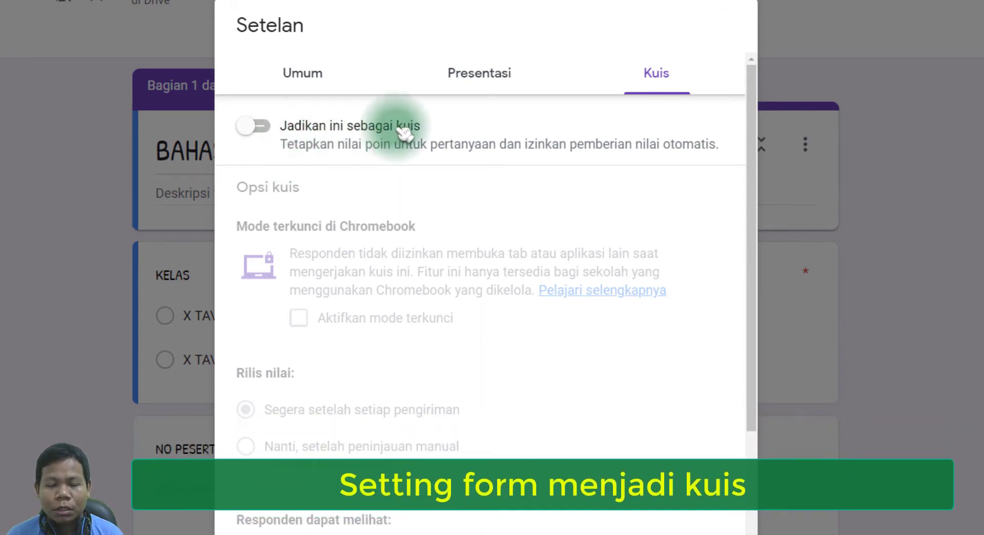
left_click(258, 127)
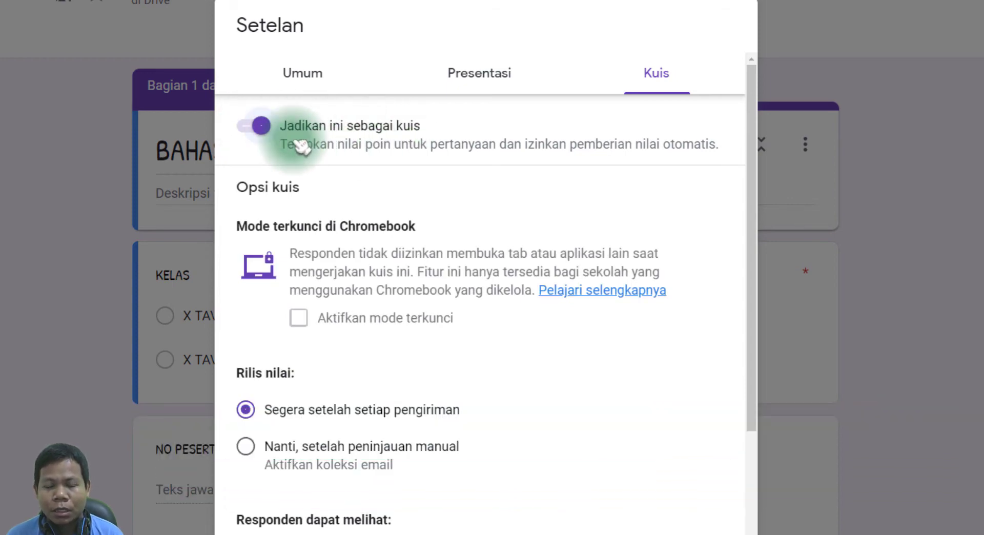
scroll(438, 285, "down", 3)
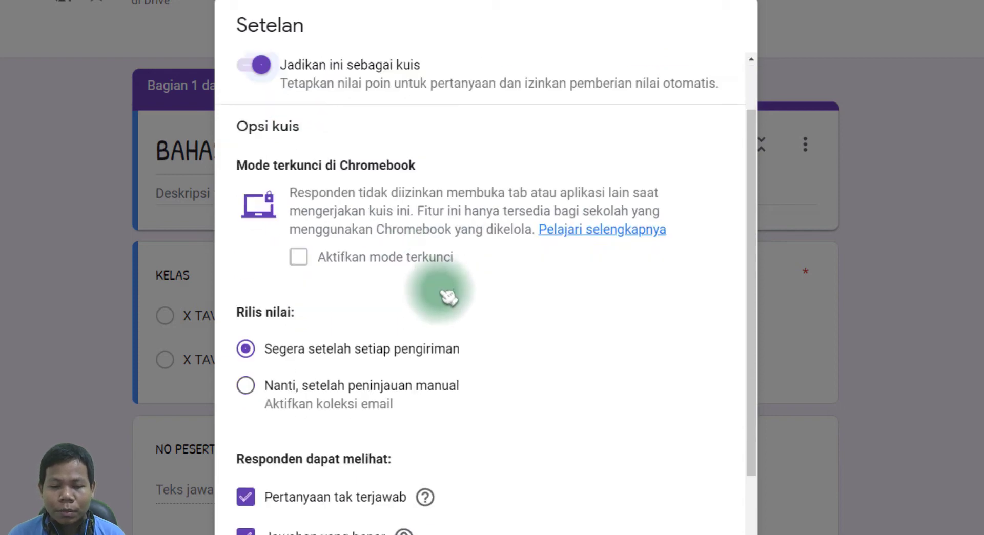
scroll(377, 256, "up", 3)
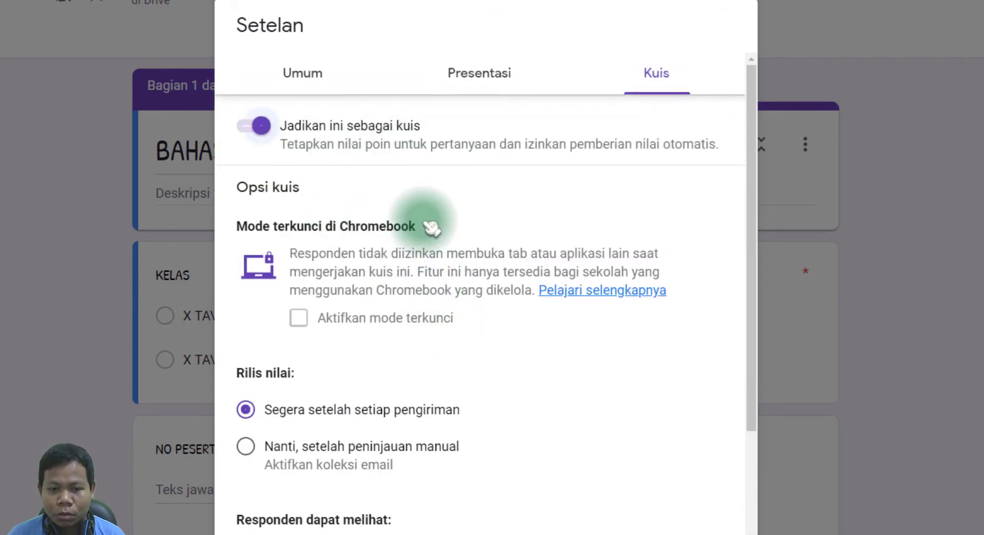
left_click(293, 72)
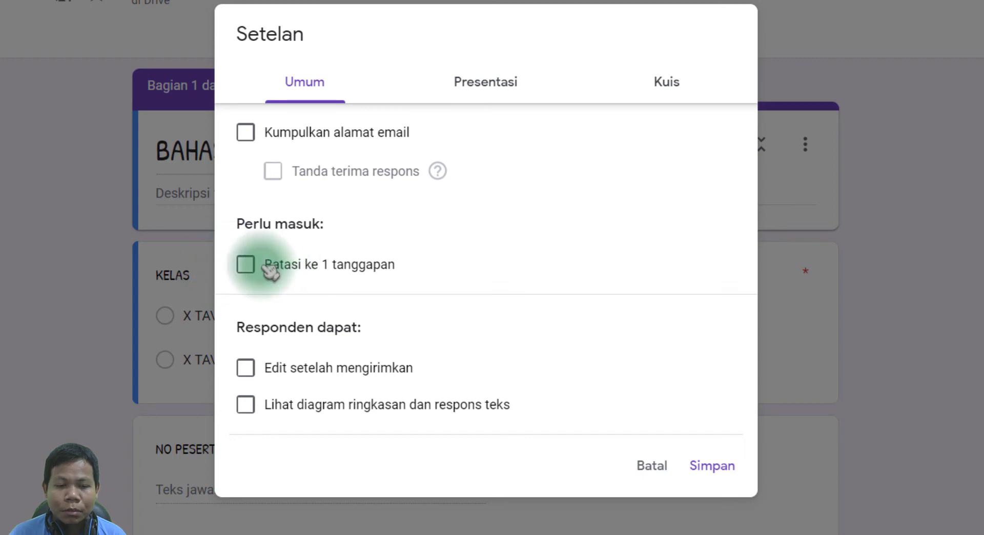
Tick 'Batasi ke 1 tanggapan' in the general (Umum) settings.
left_click(246, 265)
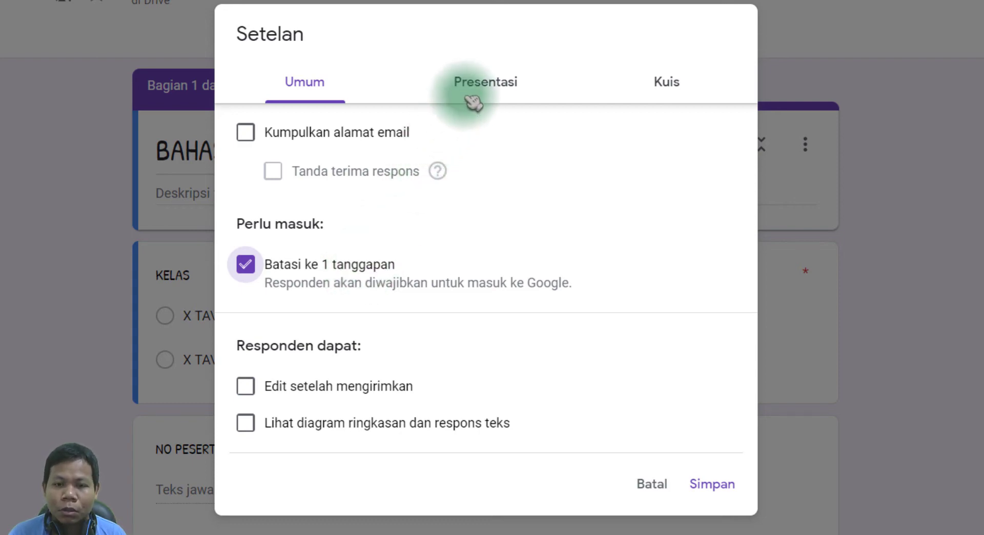
left_click(493, 92)
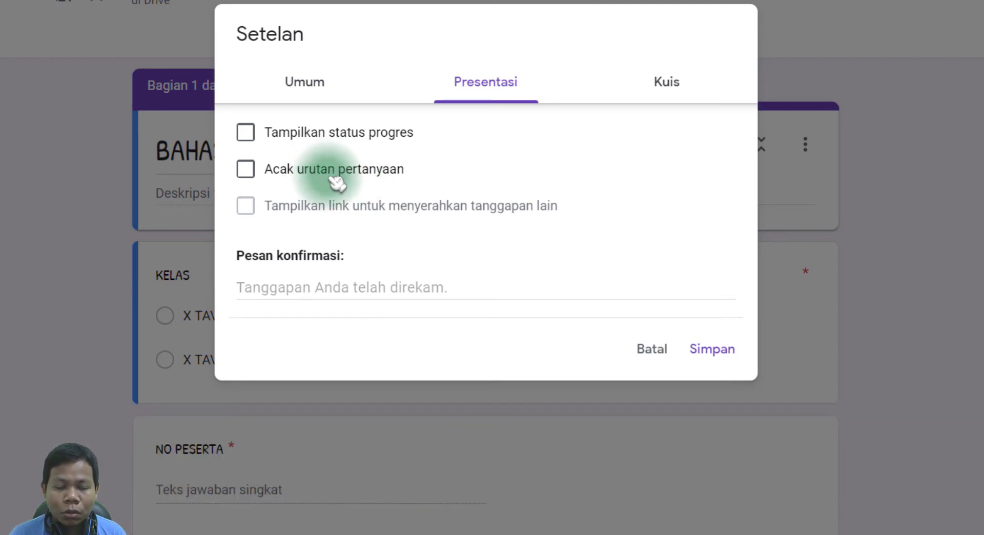
Tick 'Acak urutan pertanyaan' in the Presentasi settings.
left_click(289, 172)
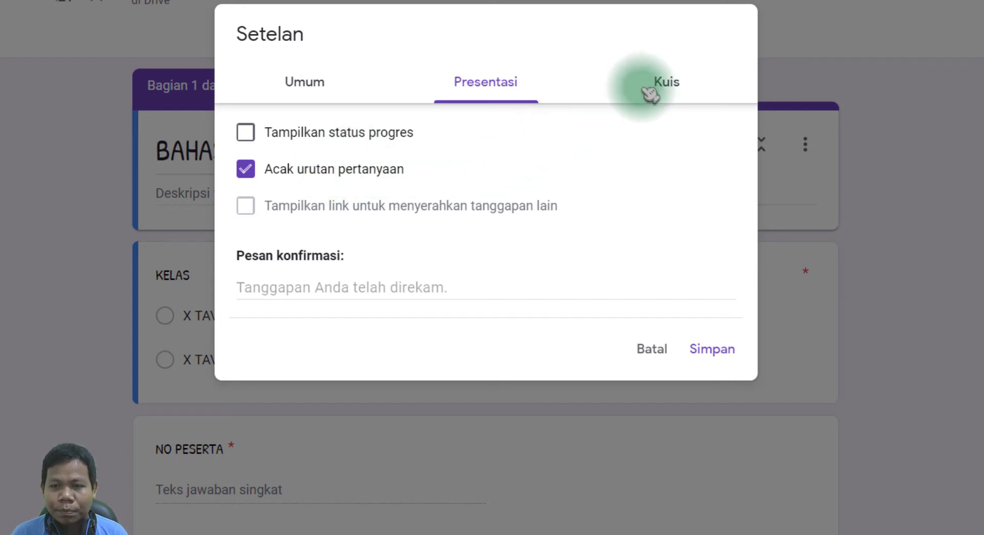
left_click(686, 95)
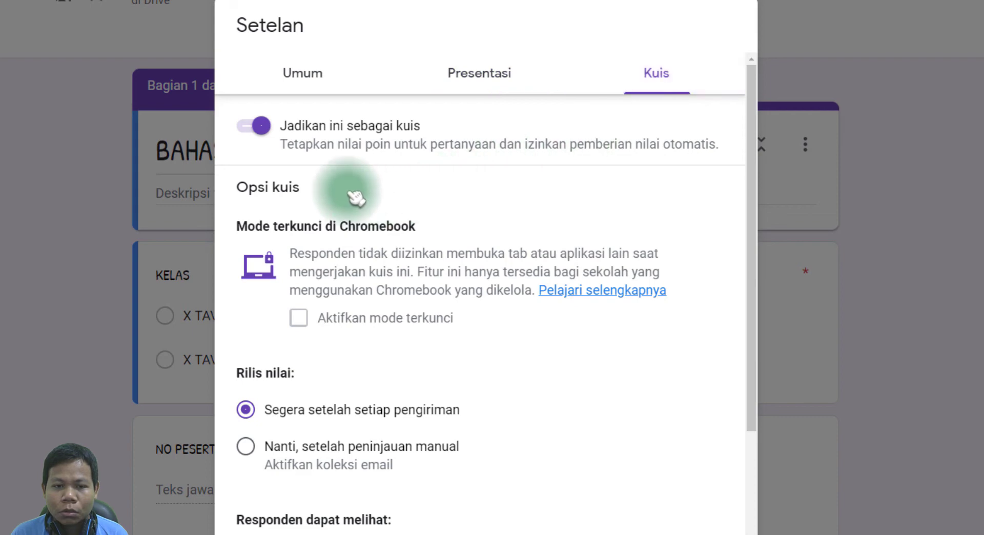
Release grades after manual review, hide correct answers, keep point values visible, and save.
scroll(477, 321, "down", 3)
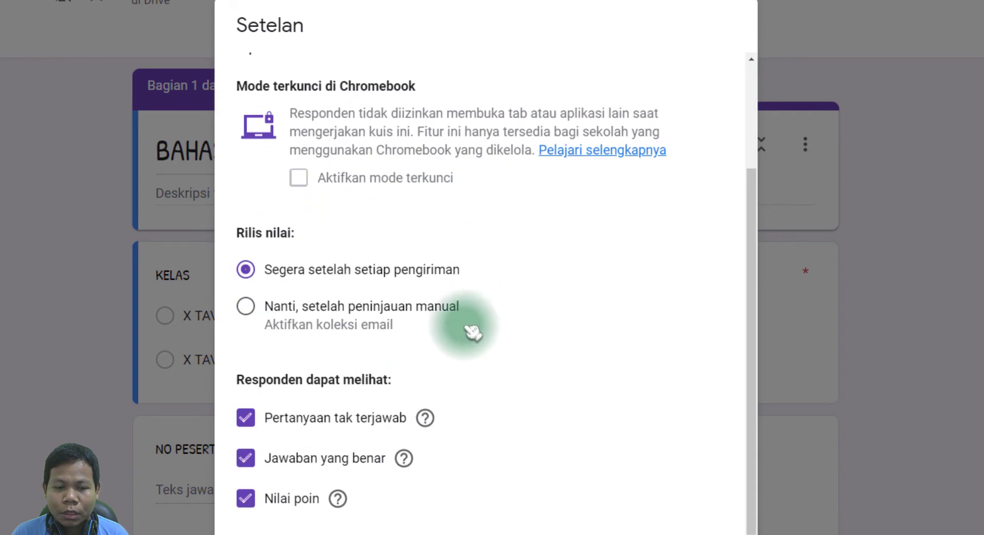
left_click_drag(267, 231, 320, 234)
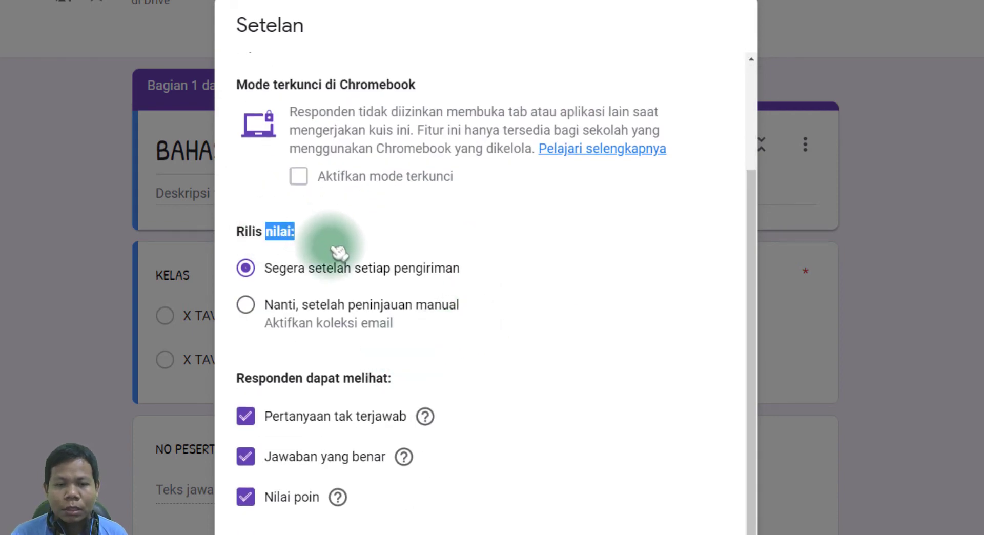
left_click(281, 306)
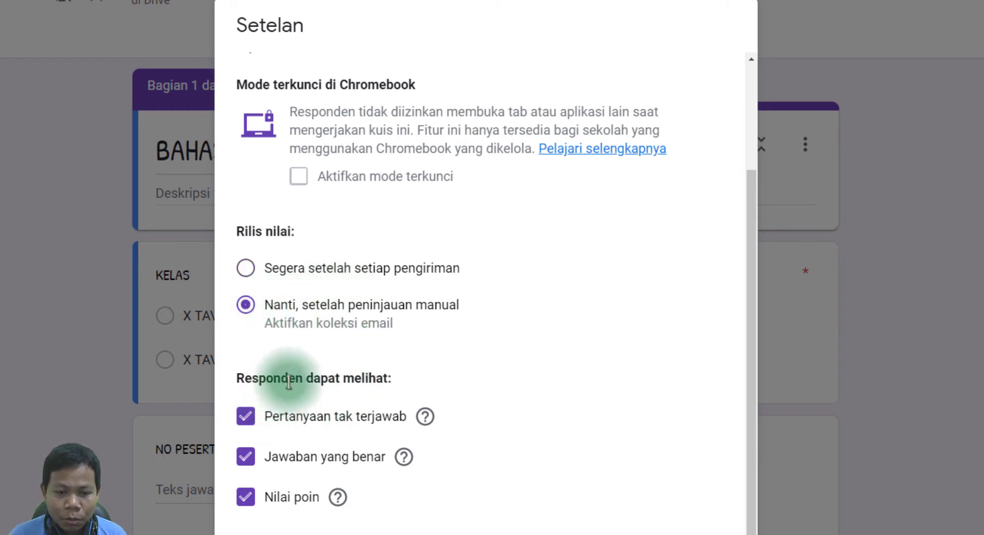
left_click_drag(288, 378, 450, 384)
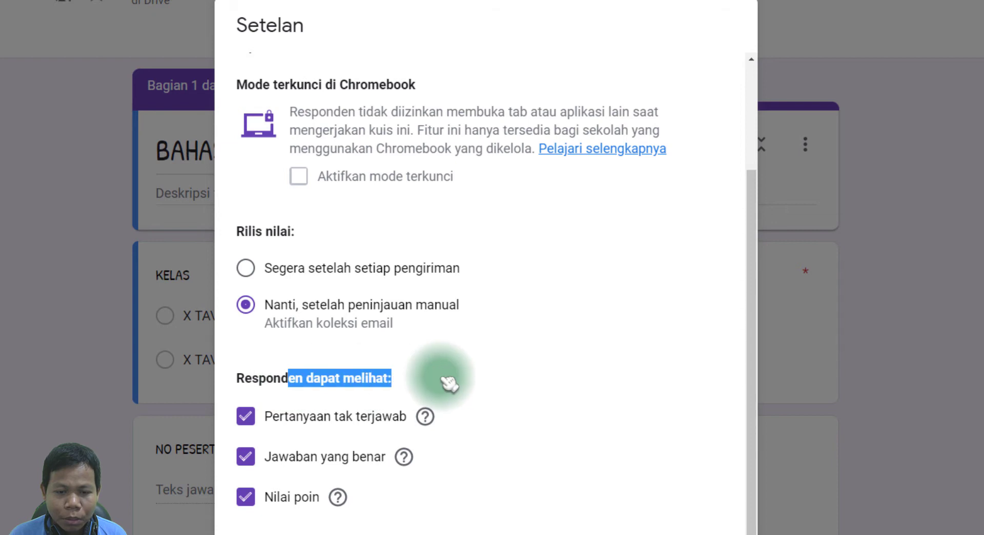
left_click(282, 456)
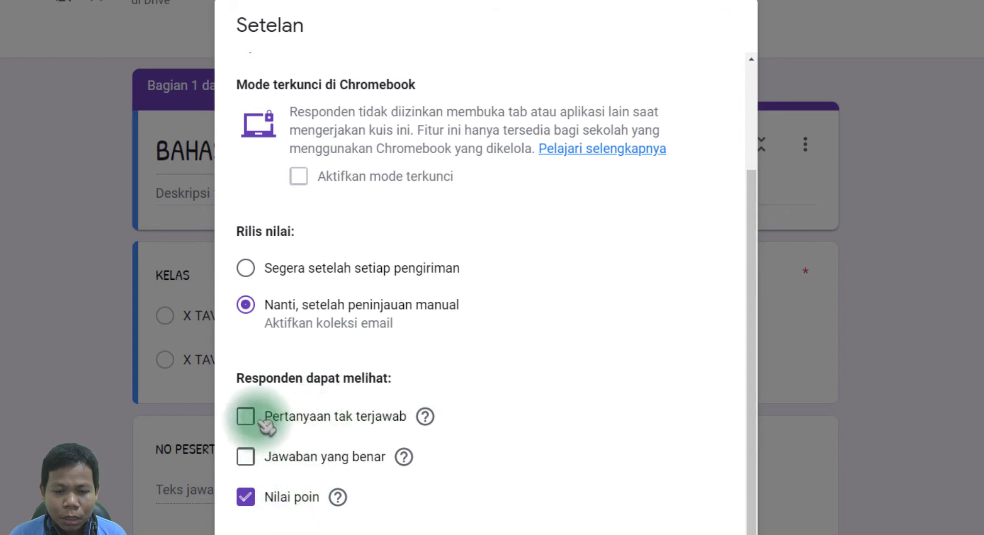
left_click(285, 502)
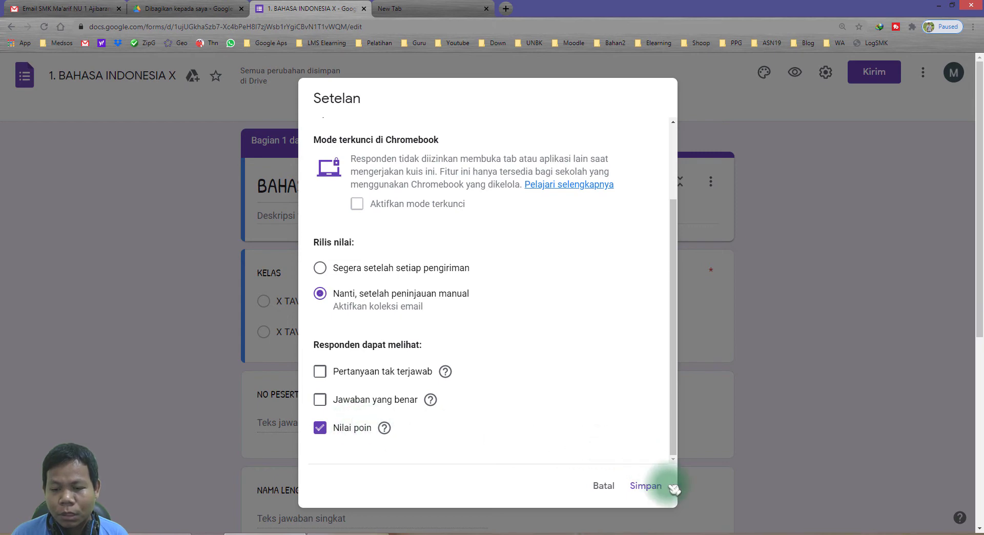
left_click(647, 487)
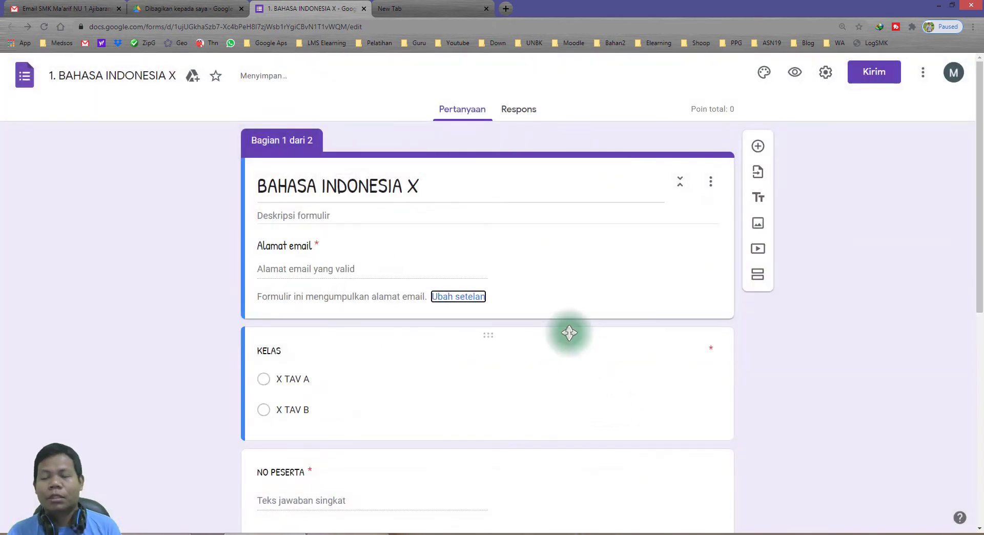
left_click(825, 71)
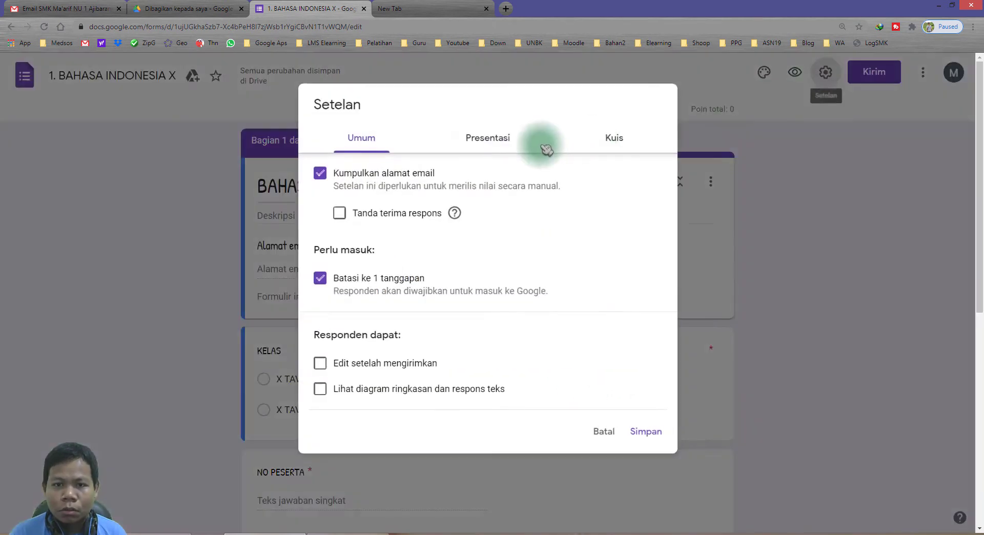
left_click(483, 146)
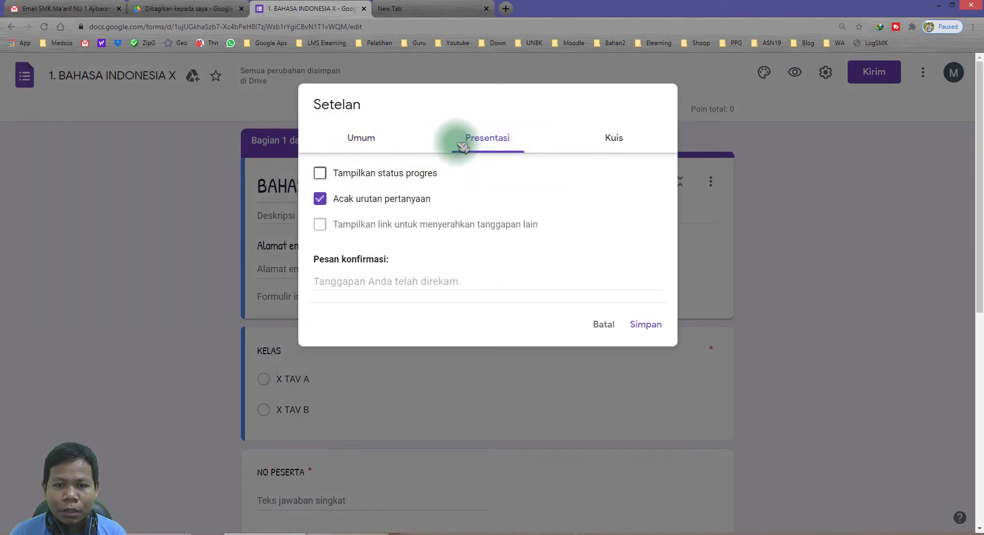
left_click(605, 326)
scroll(341, 274, "down", 5)
scroll(401, 322, "down", 2)
scroll(389, 308, "up", 8)
scroll(359, 287, "down", 8)
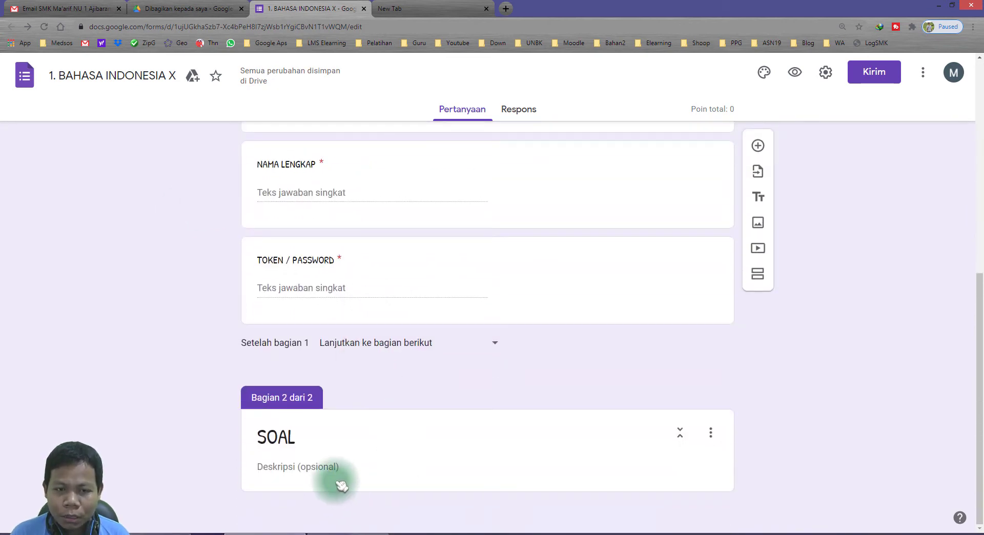
scroll(333, 476, "up", 5)
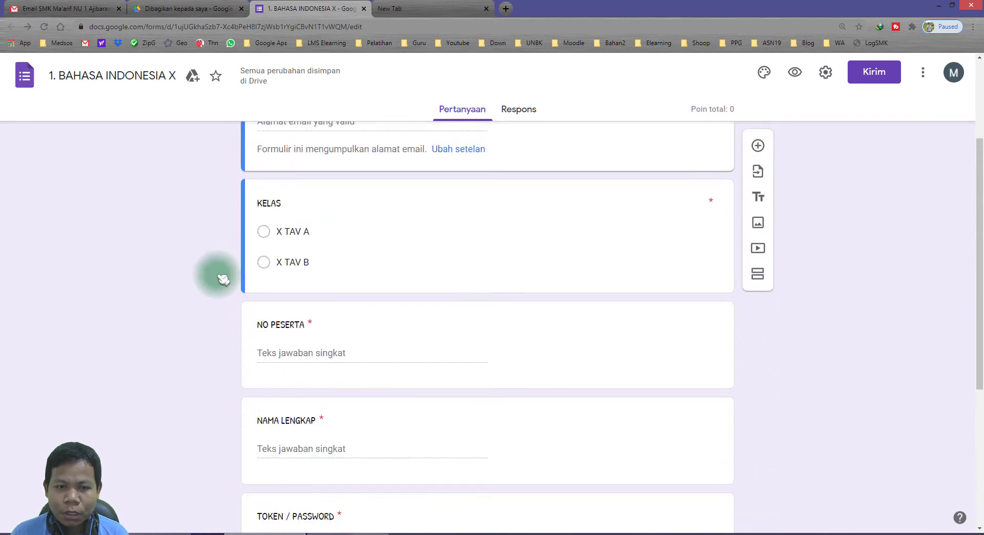
scroll(226, 257, "up", 3)
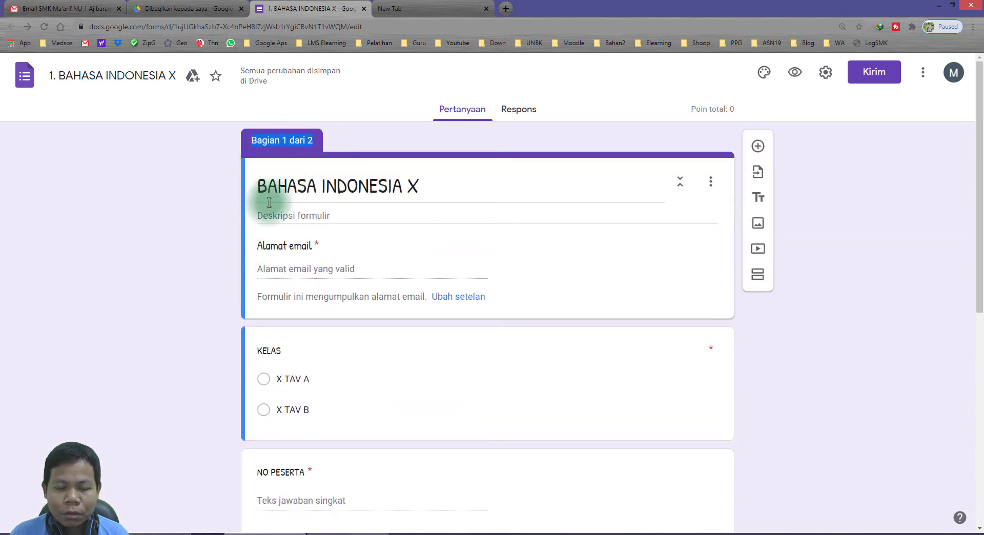
scroll(266, 221, "down", 8)
scroll(282, 259, "up", 4)
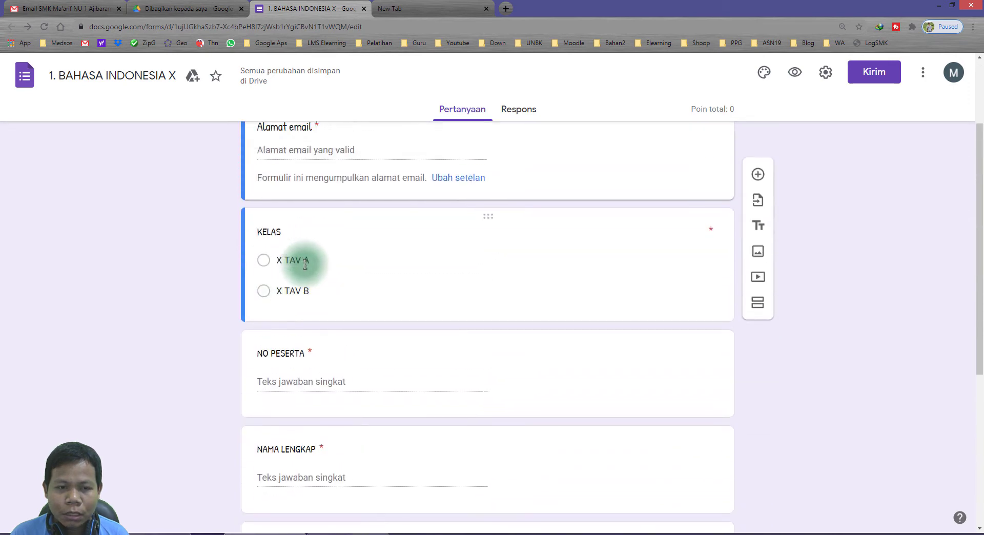
scroll(261, 235, "up", 3)
scroll(345, 297, "down", 3)
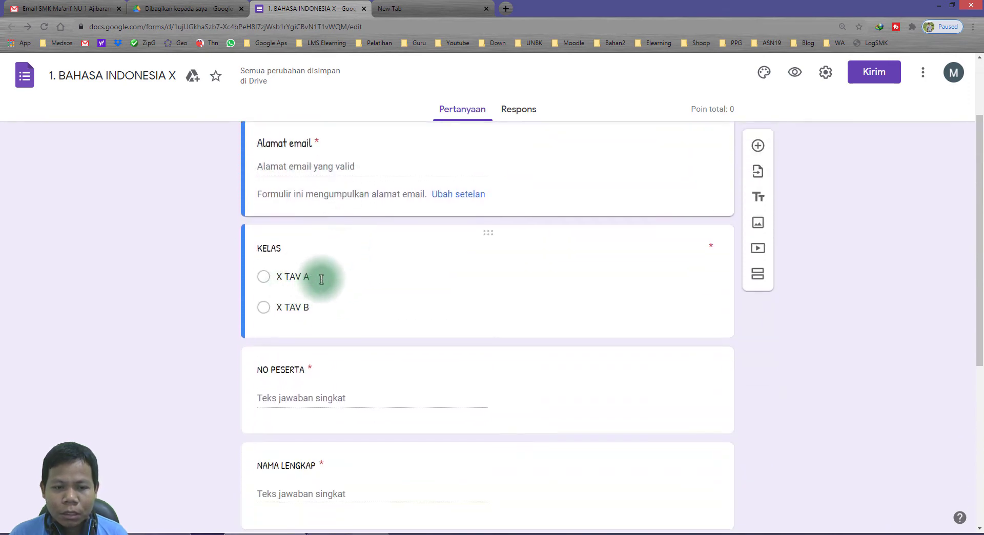
left_click(323, 278)
scroll(330, 281, "down", 4)
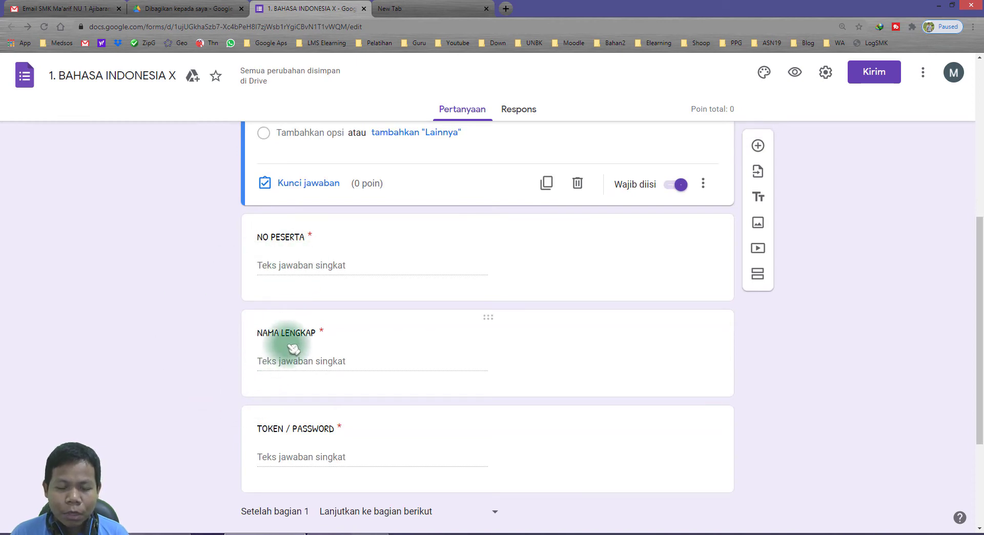
scroll(528, 195, "up", 5)
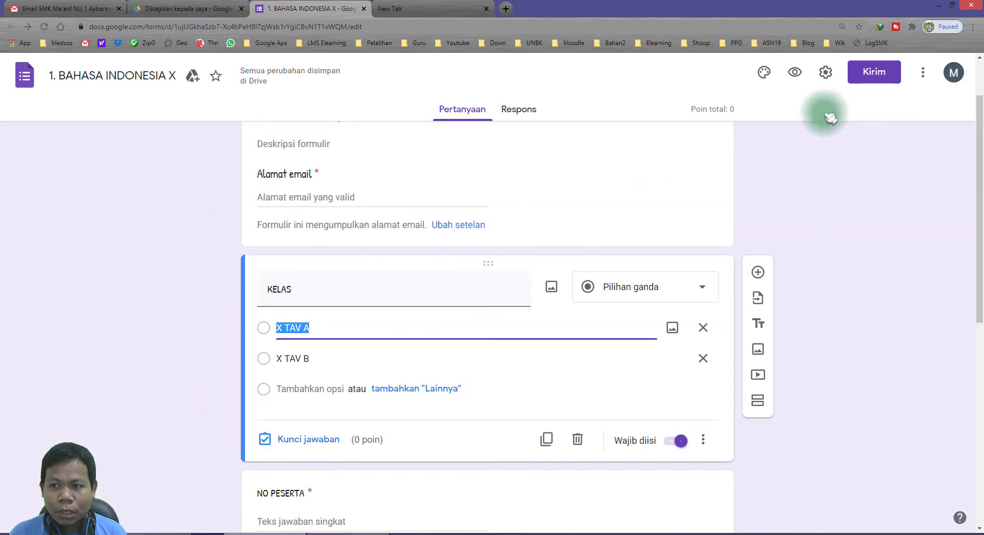
left_click(826, 73)
left_click(490, 139)
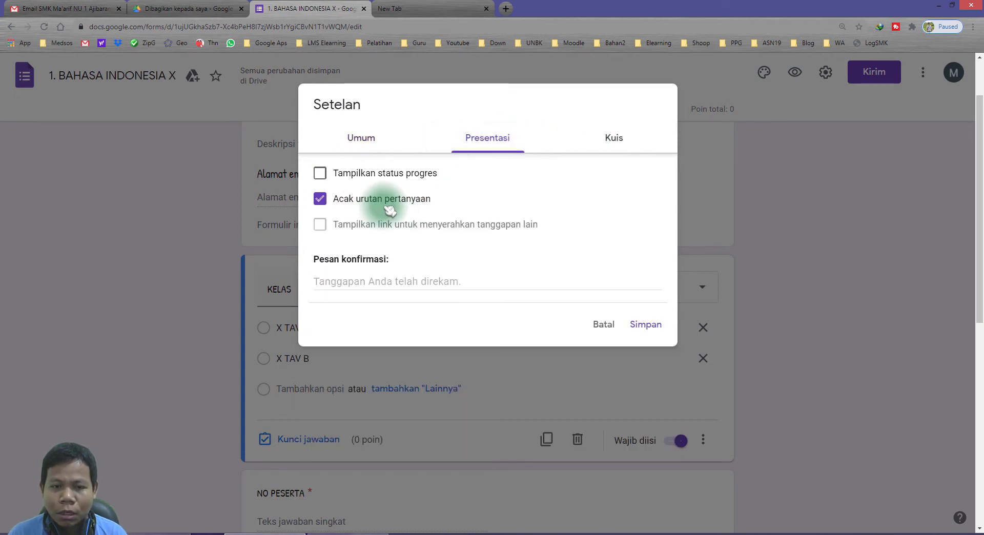
left_click(604, 324)
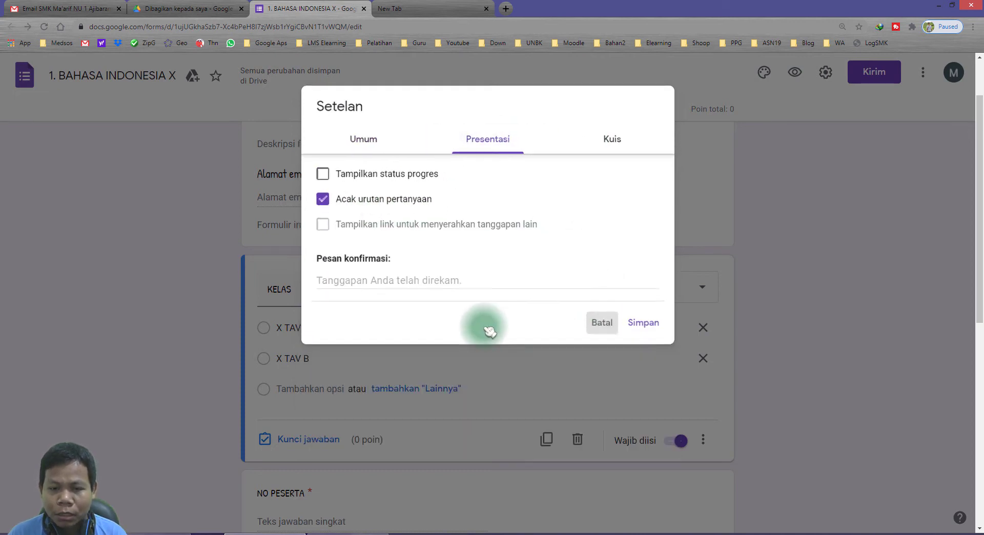
scroll(268, 318, "down", 8)
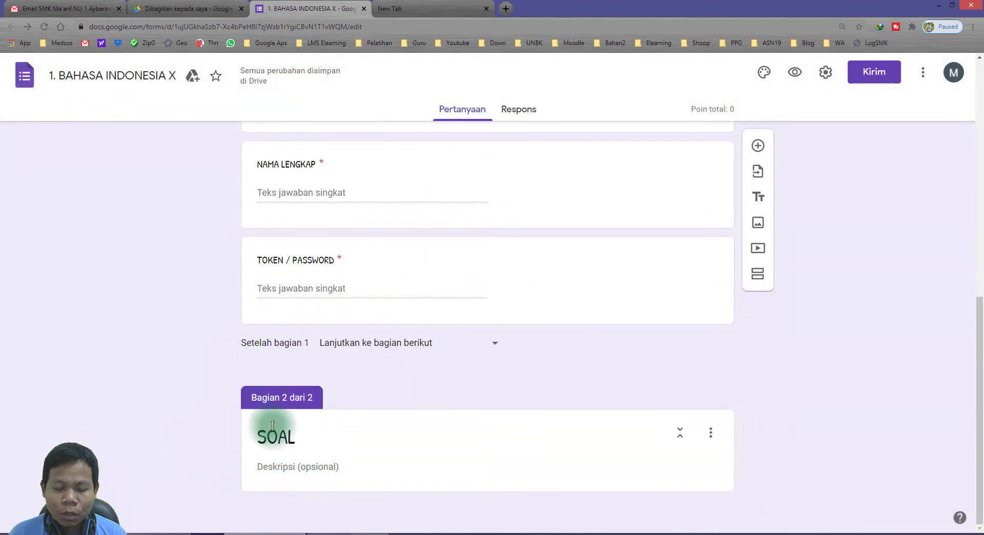
scroll(209, 297, "up", 10)
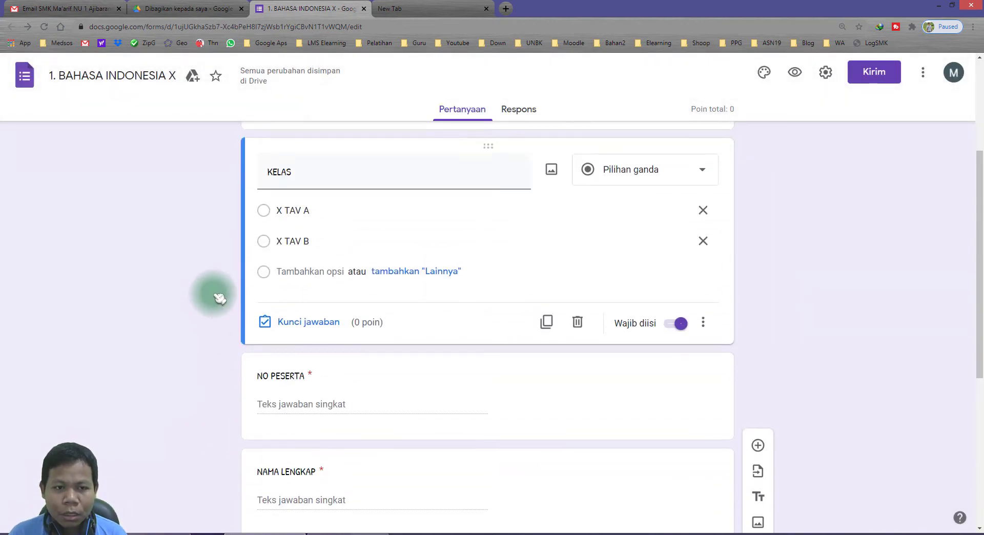
scroll(224, 359, "down", 10)
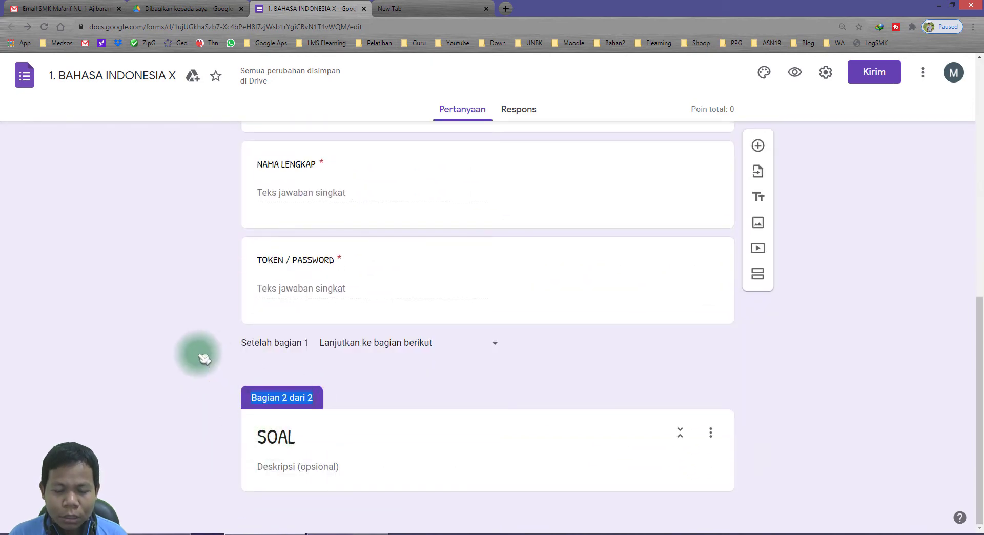
scroll(202, 355, "up", 5)
scroll(233, 343, "up", 5)
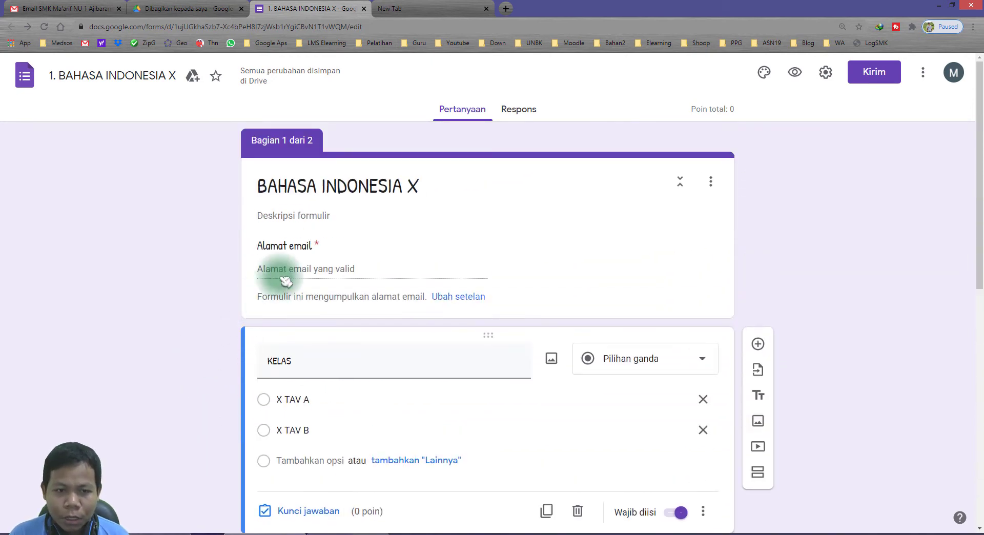
scroll(301, 228, "down", 10)
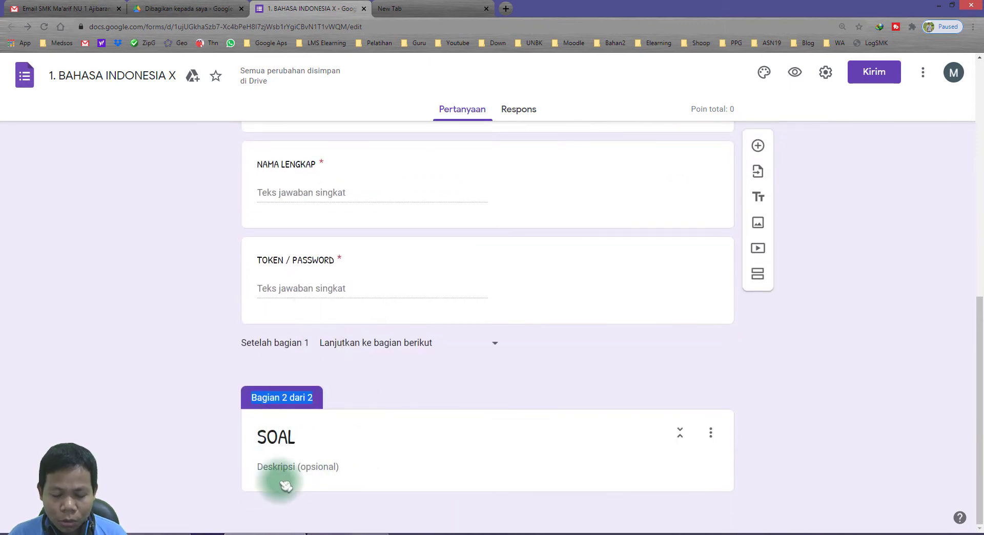
scroll(246, 346, "up", 5)
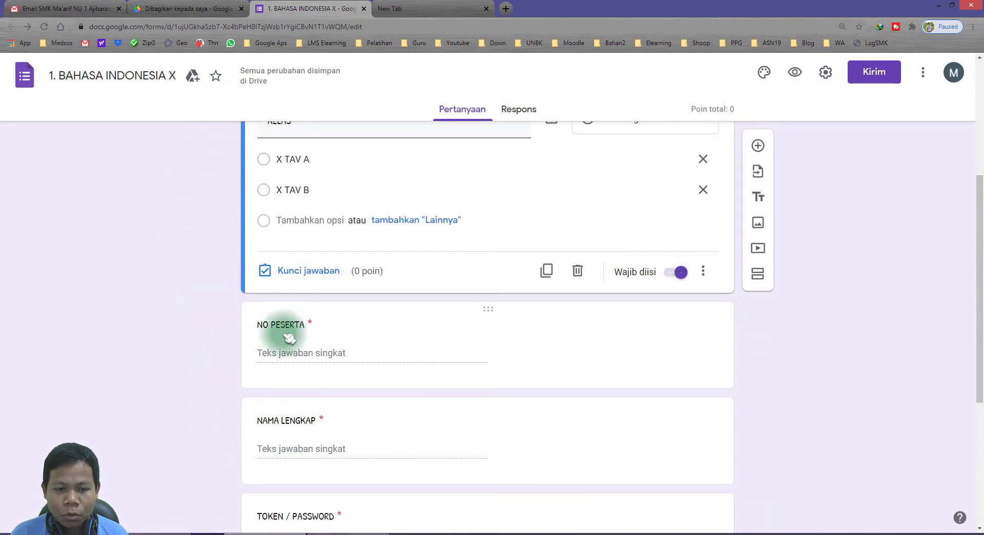
scroll(264, 450, "up", 5)
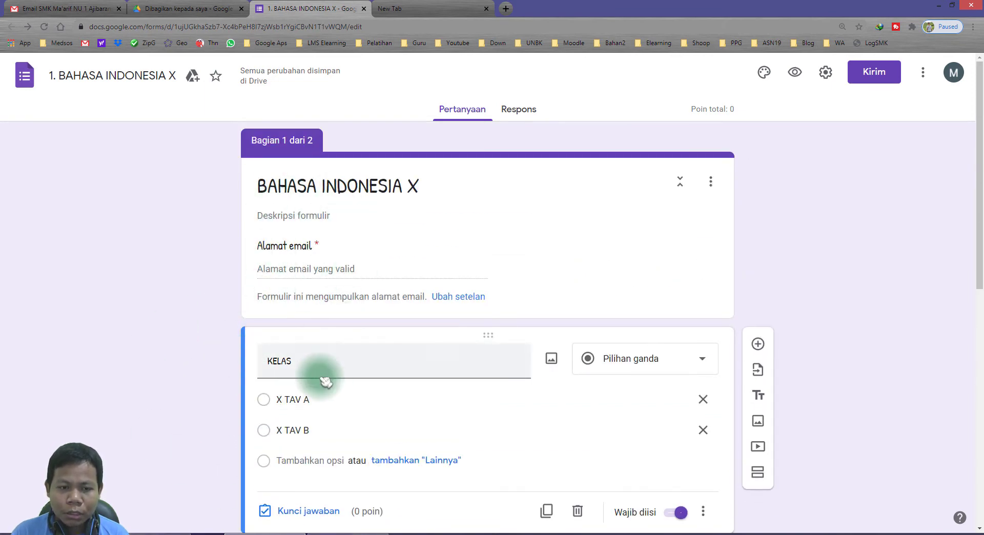
scroll(322, 378, "down", 4)
scroll(384, 468, "down", 5)
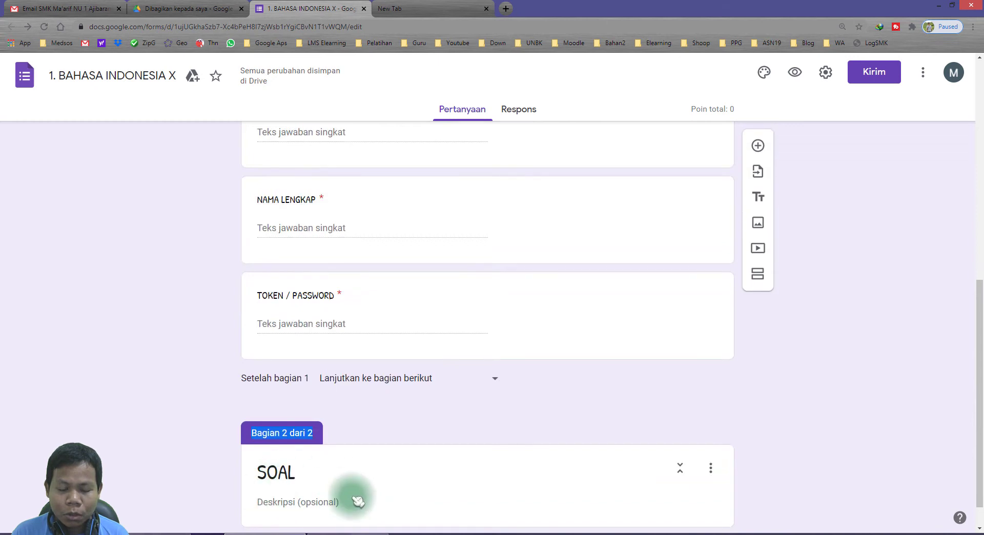
scroll(214, 447, "down", 1)
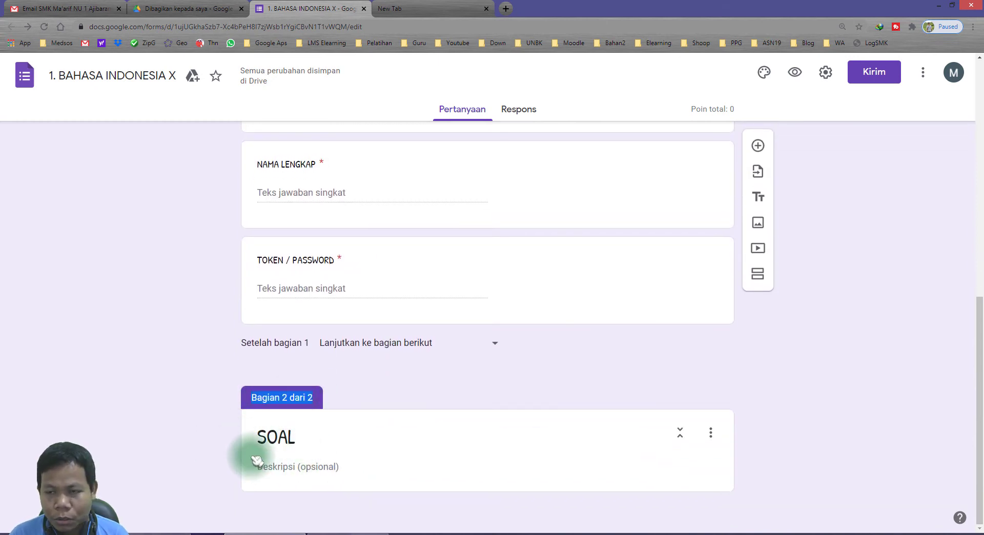
Check the answer-key step in the notes, then add question 'soal 1' to the SOAL section.
left_click(359, 533)
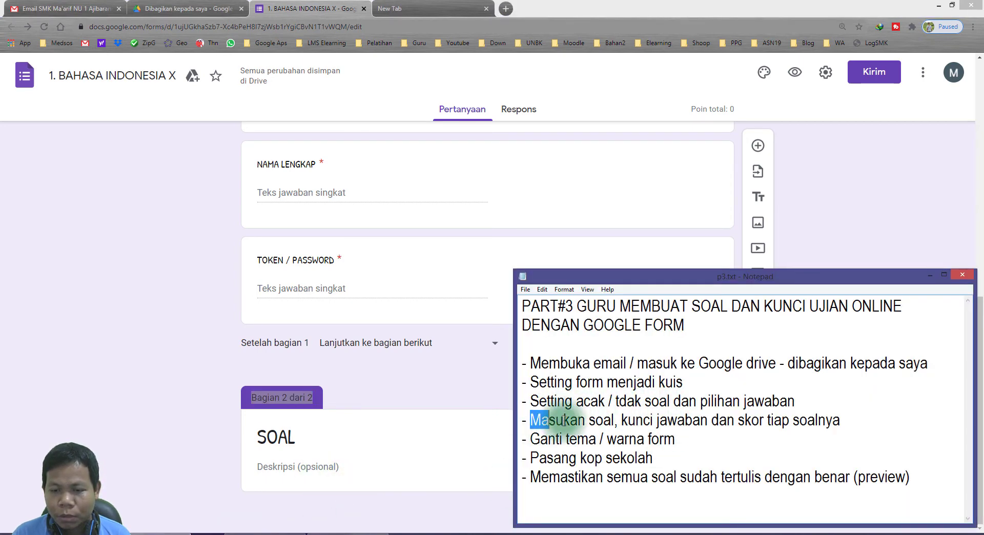
left_click_drag(621, 421, 840, 420)
left_click(848, 234)
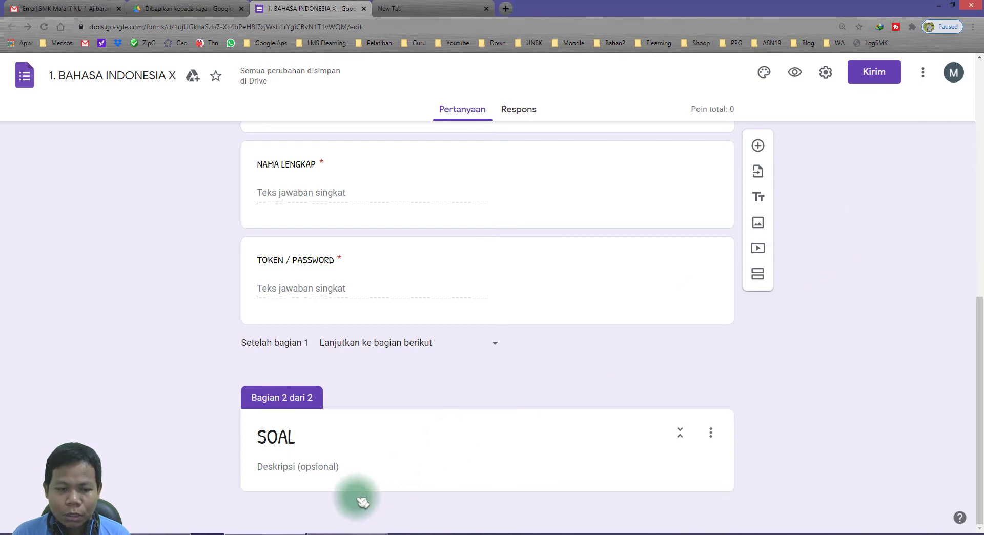
left_click(428, 436)
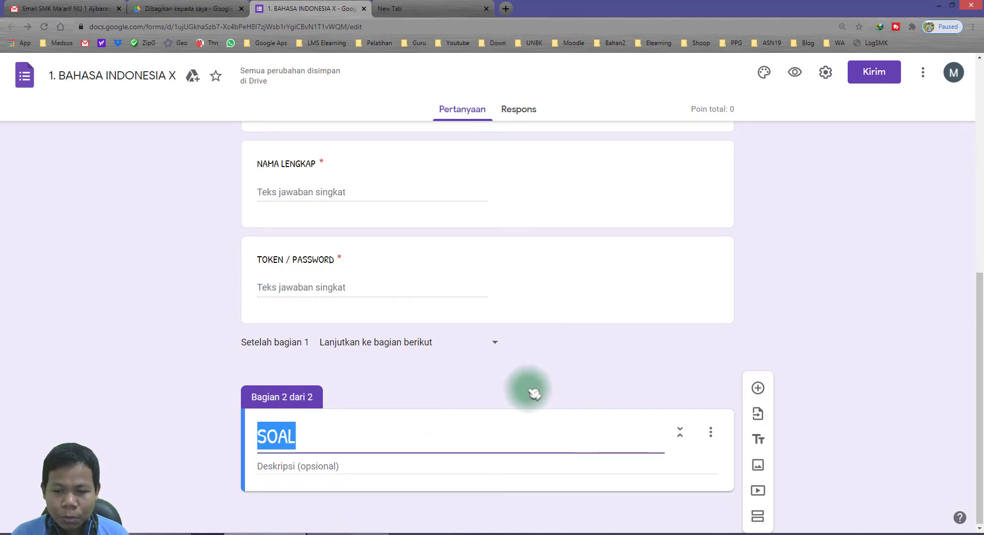
left_click(759, 388)
type("soal 1")
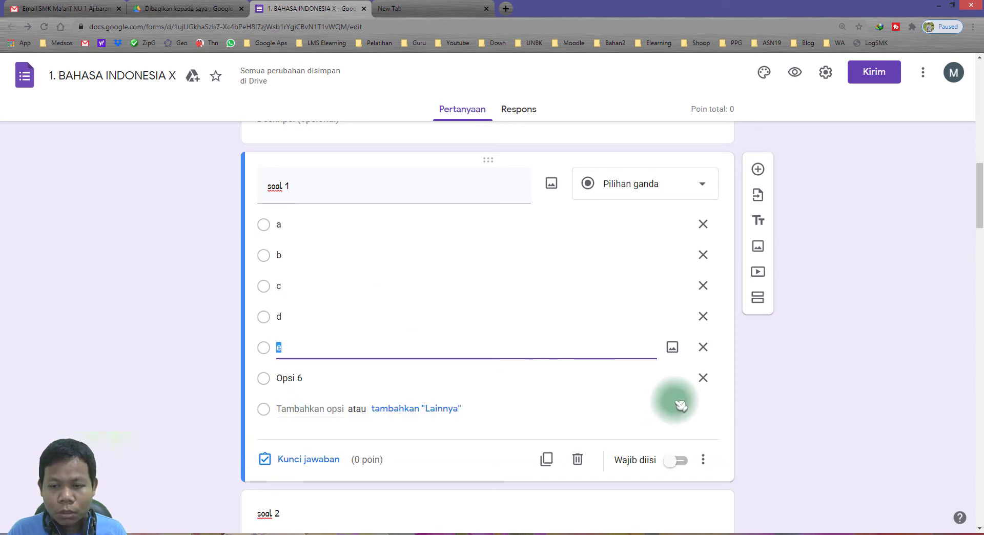
Remove Opsi 6 from soal 1–3 and make each one required.
left_click(703, 378)
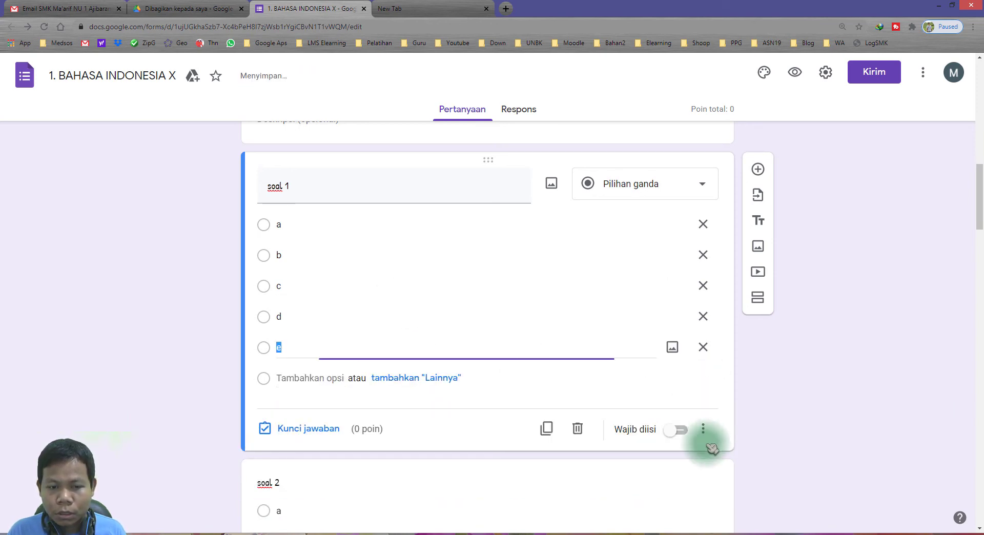
left_click(674, 431)
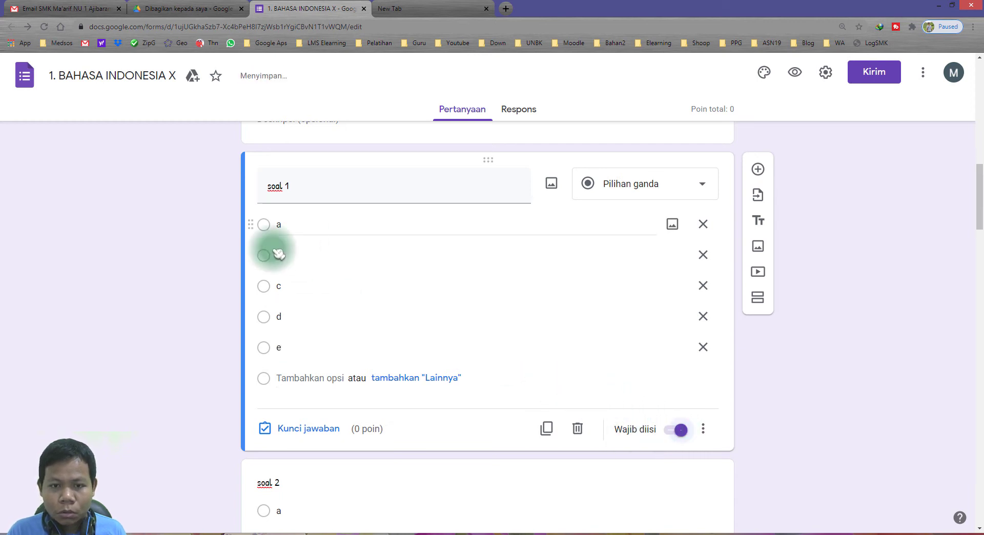
scroll(564, 389, "down", 4)
left_click(458, 368)
scroll(513, 380, "down", 3)
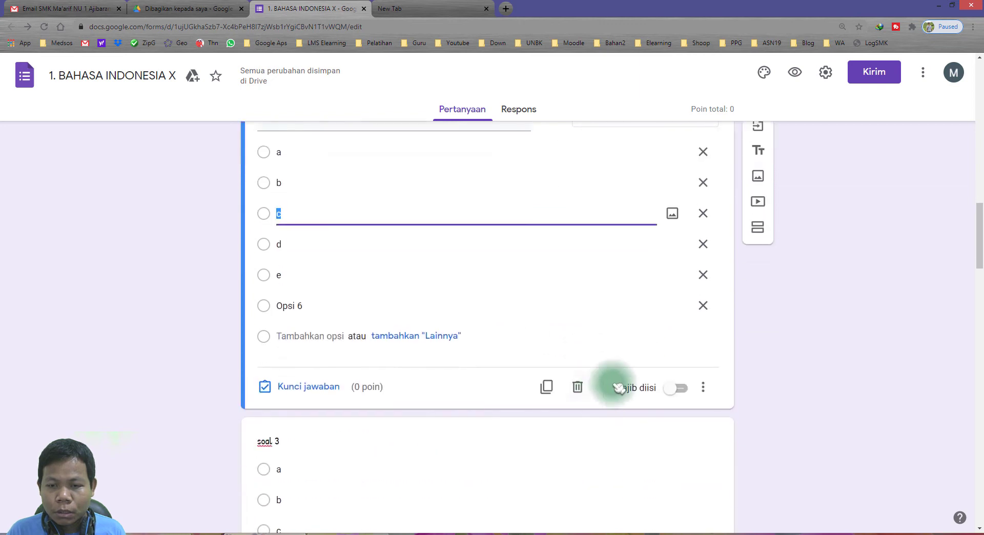
left_click(702, 305)
left_click(678, 363)
scroll(670, 384, "down", 7)
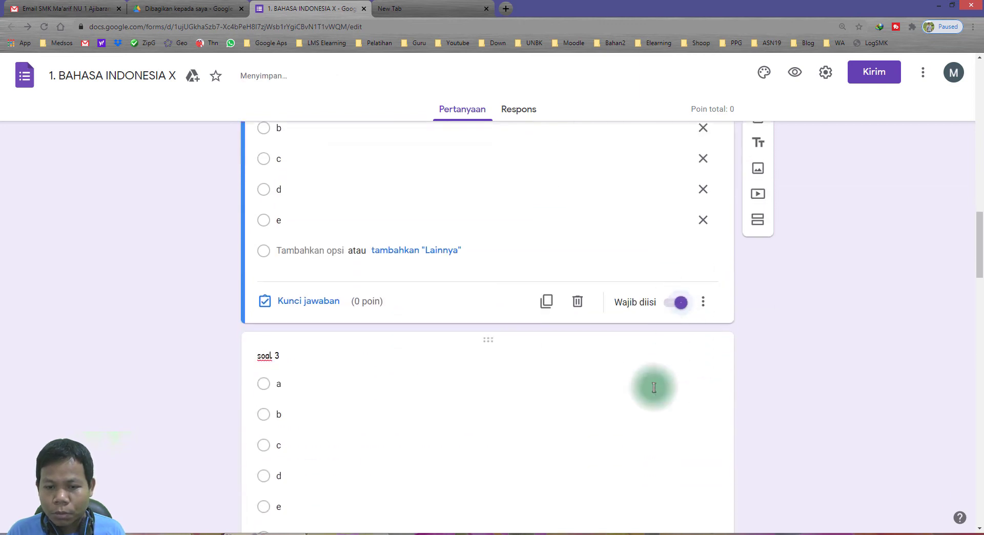
left_click(574, 378)
left_click(532, 225)
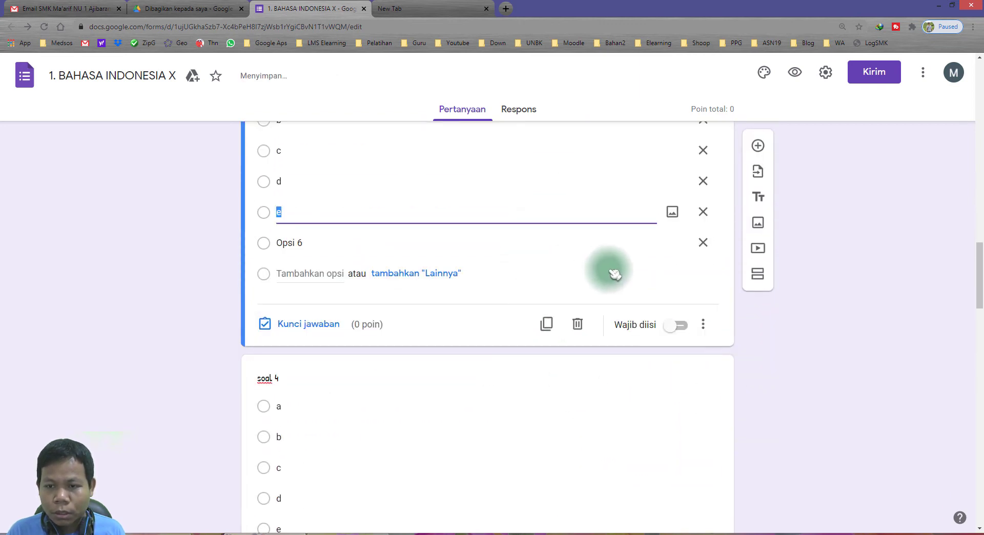
left_click(703, 243)
scroll(687, 308, "down", 2)
left_click(675, 192)
Remove Opsi 6 from soal 4–7 and mark them required.
left_click(433, 304)
scroll(433, 311, "down", 3)
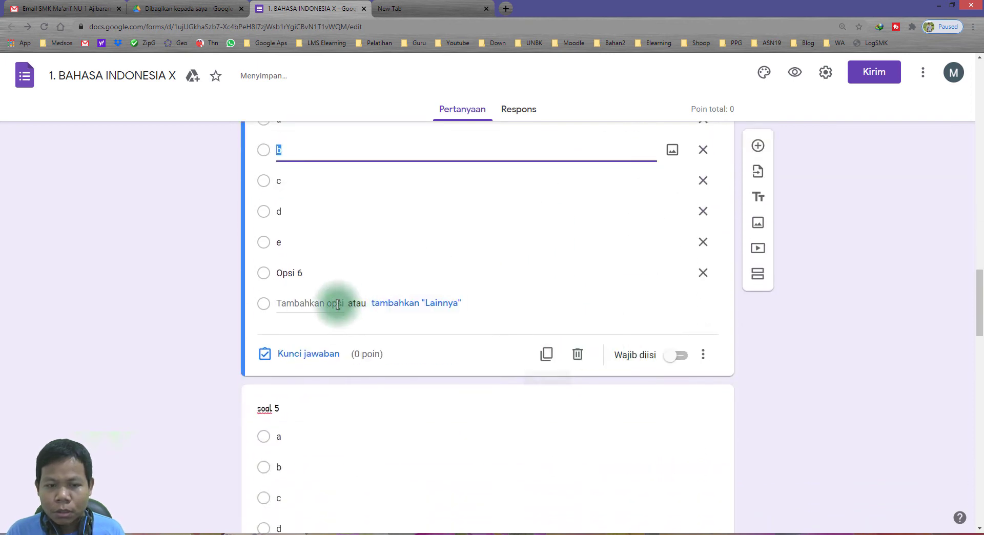
left_click(703, 275)
left_click(679, 327)
scroll(564, 377, "down", 3)
left_click(431, 370)
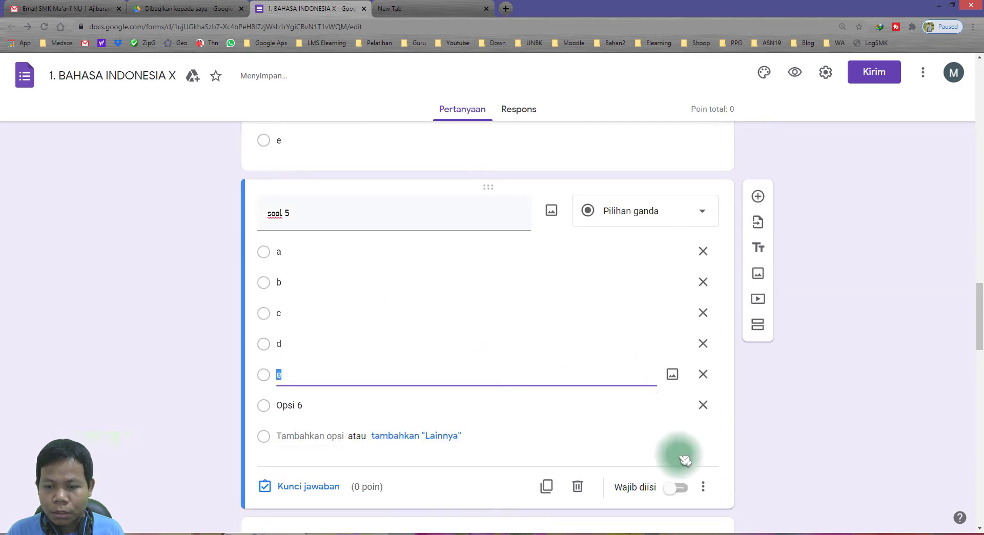
left_click(703, 405)
scroll(636, 380, "down", 2)
scroll(538, 379, "down", 2)
left_click(439, 389)
scroll(641, 387, "down", 5)
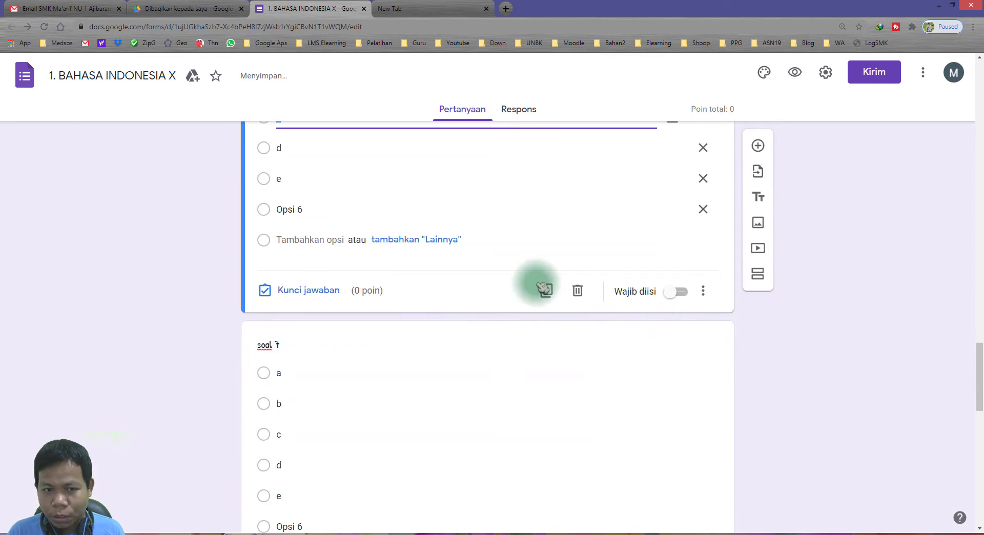
left_click(703, 209)
left_click(681, 263)
left_click(402, 377)
scroll(599, 357, "down", 5)
left_click(707, 244)
left_click(678, 290)
Remove Opsi 6 from soal 8–10 and mark them required.
left_click(522, 399)
scroll(596, 405, "down", 3)
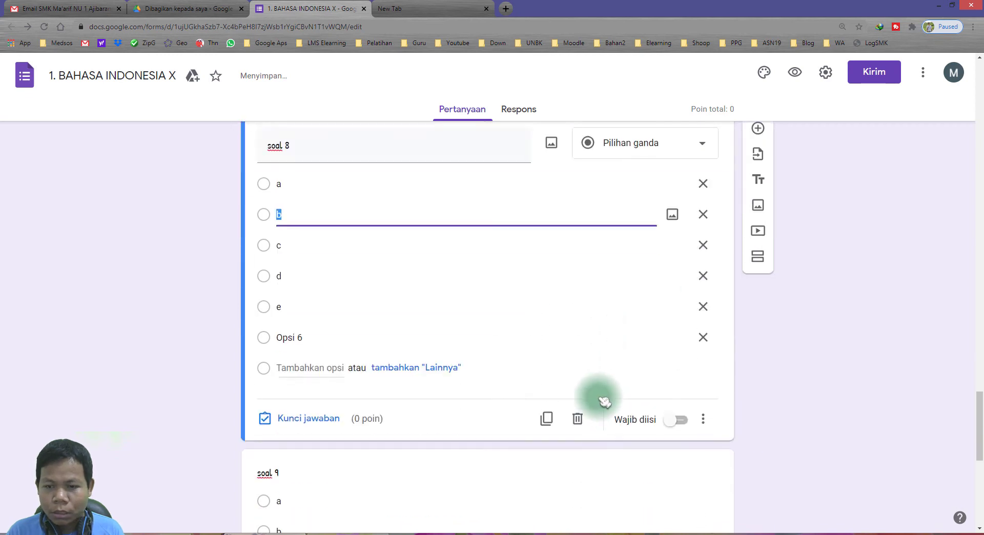
left_click(703, 321)
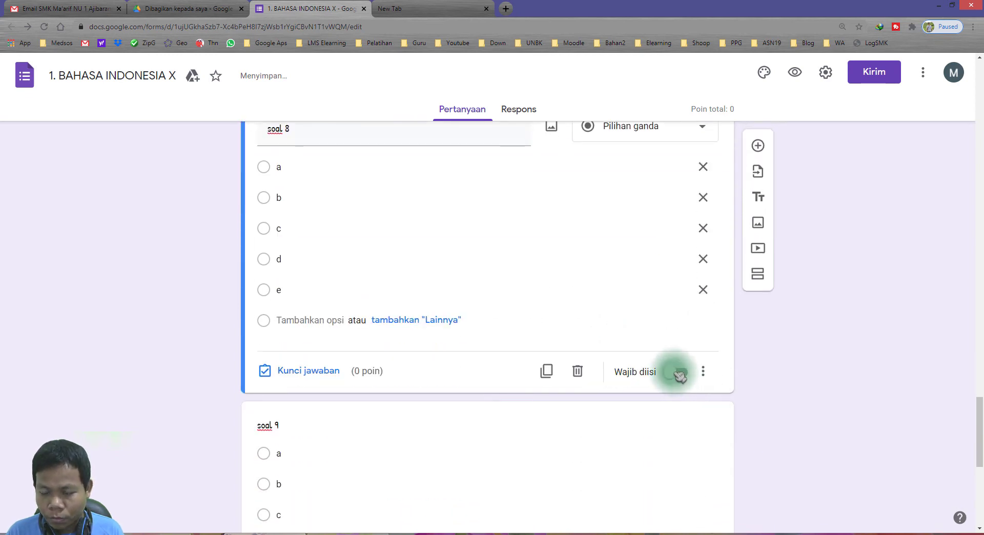
scroll(646, 403, "down", 5)
left_click(584, 307)
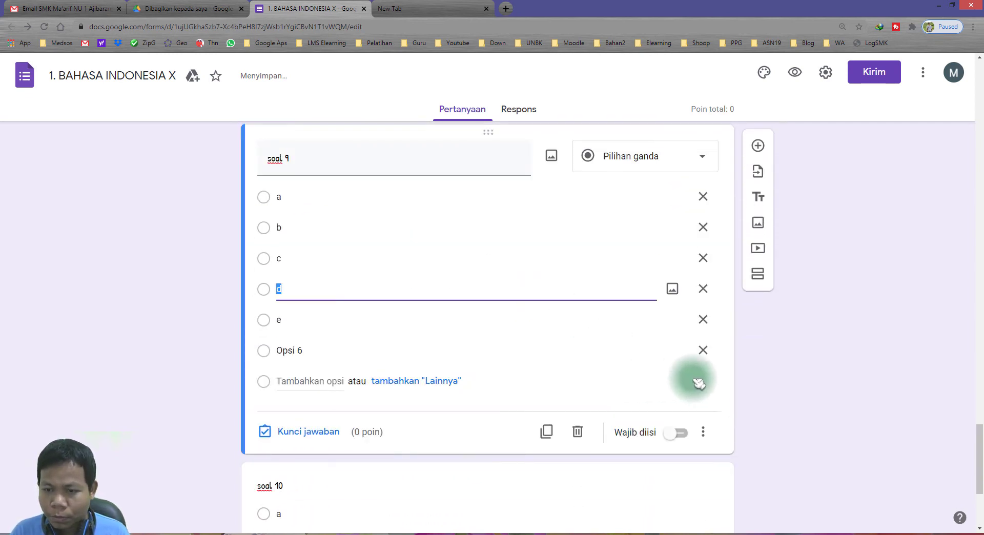
left_click(703, 351)
left_click(677, 402)
scroll(590, 374, "down", 3)
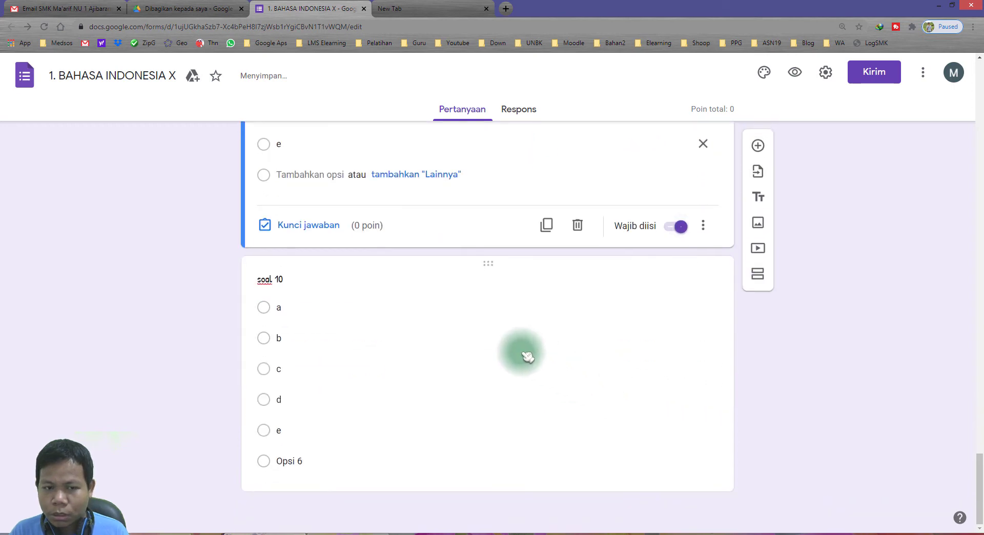
left_click(518, 351)
left_click(676, 469)
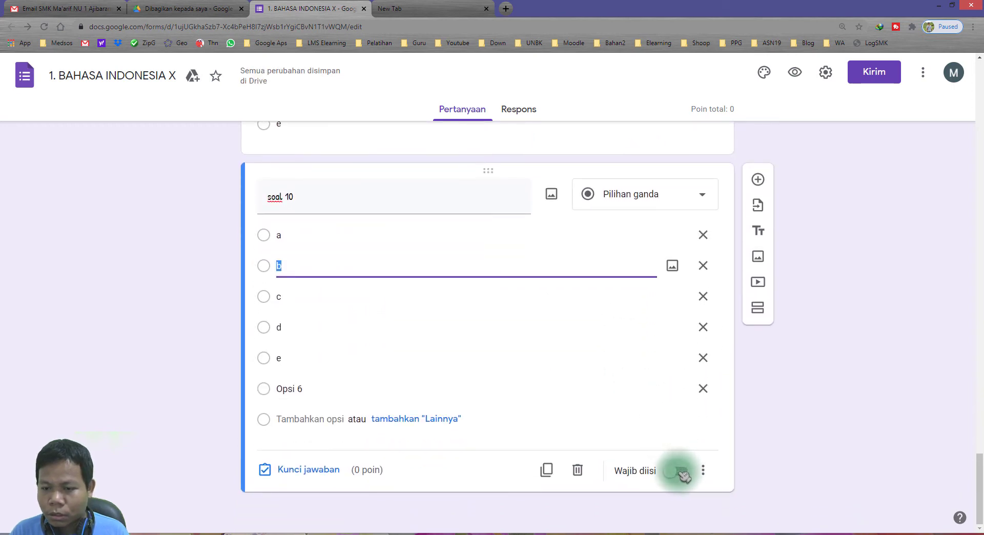
left_click(704, 388)
scroll(390, 339, "up", 20)
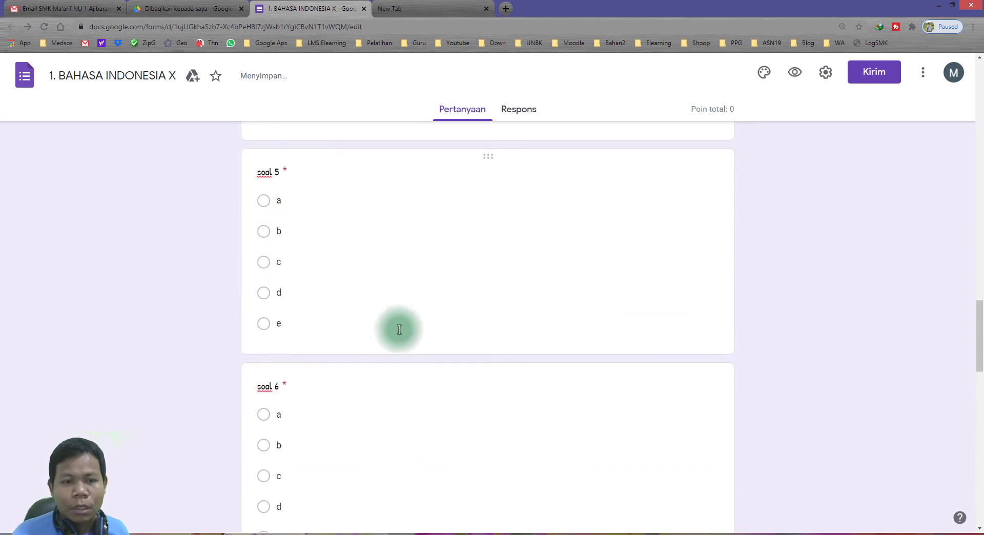
scroll(401, 327, "up", 11)
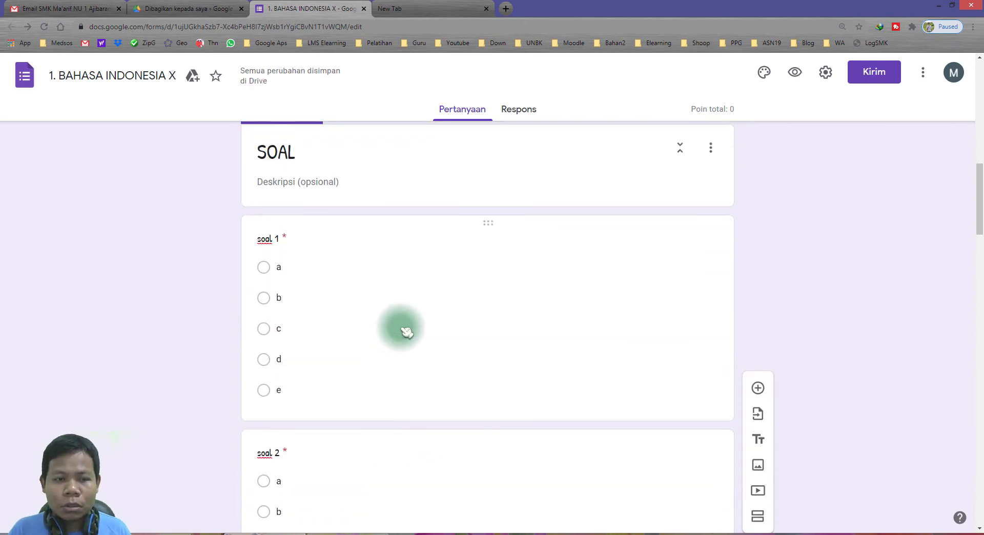
Review soal 1's title and its answer choices a–e.
left_click(343, 288)
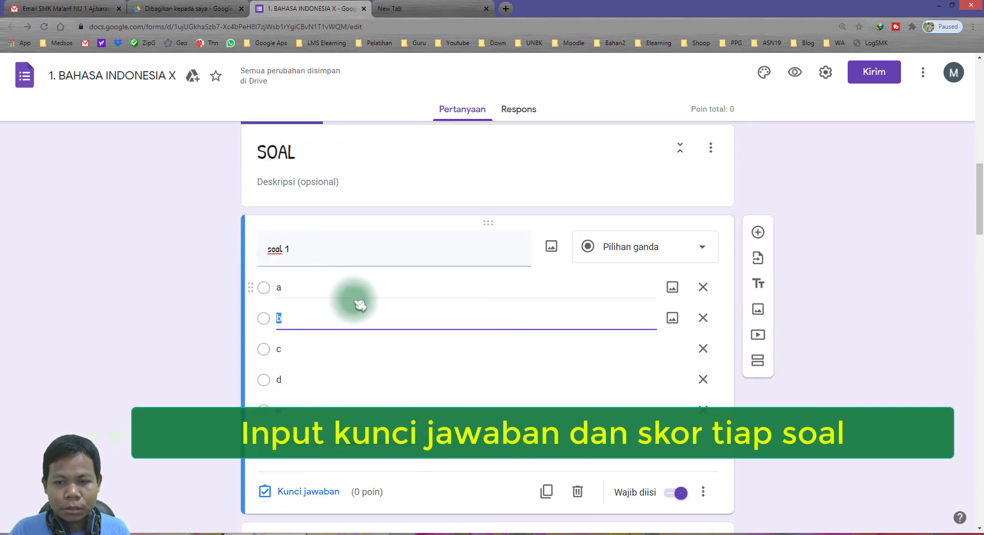
scroll(359, 302, "down", 1)
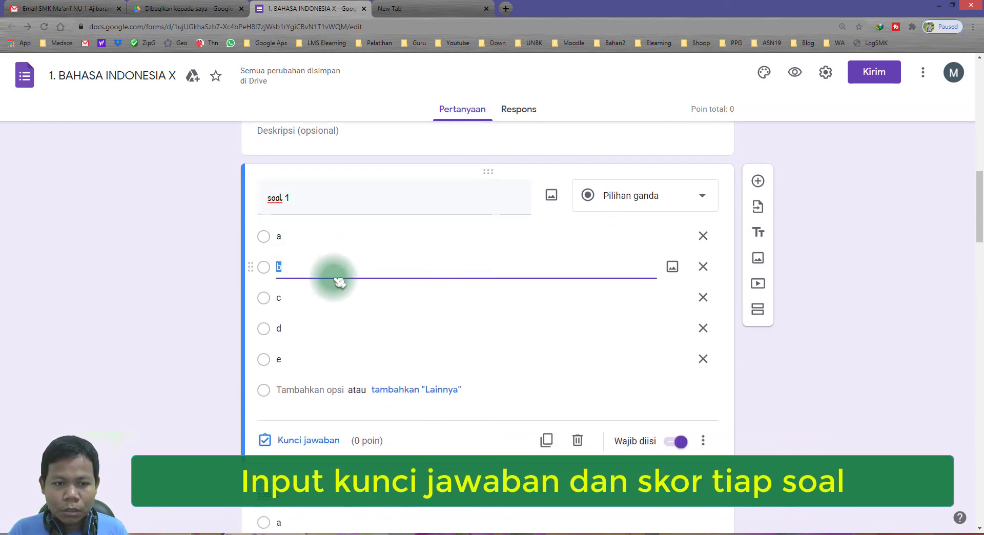
left_click(293, 234)
left_click(307, 198)
left_click(306, 242)
left_click(300, 268)
left_click(292, 298)
left_click(293, 329)
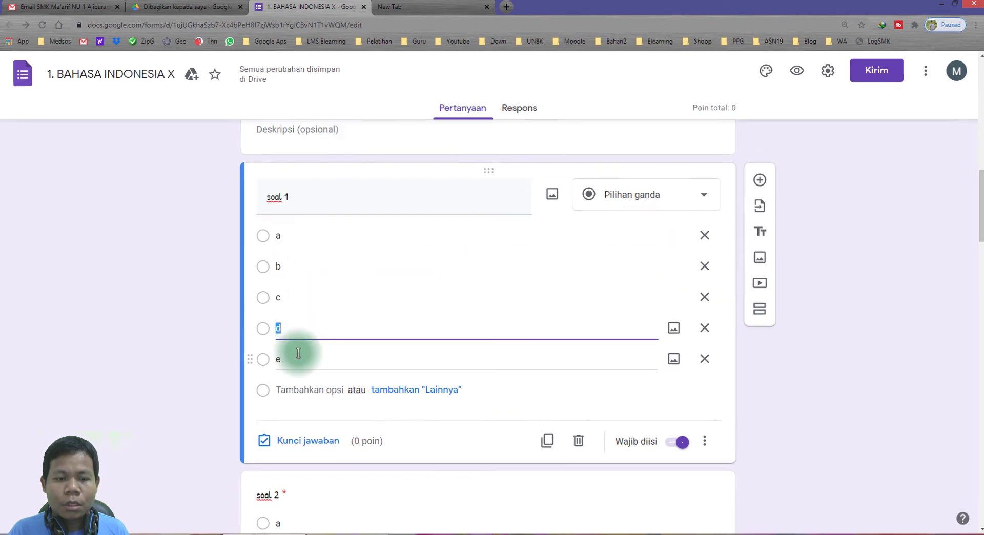
left_click(300, 357)
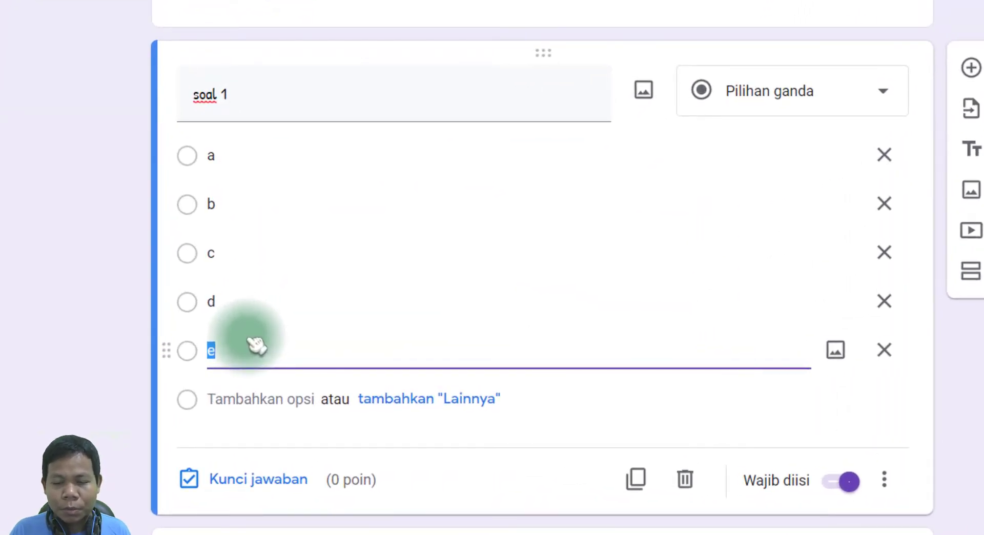
left_click(7, 462)
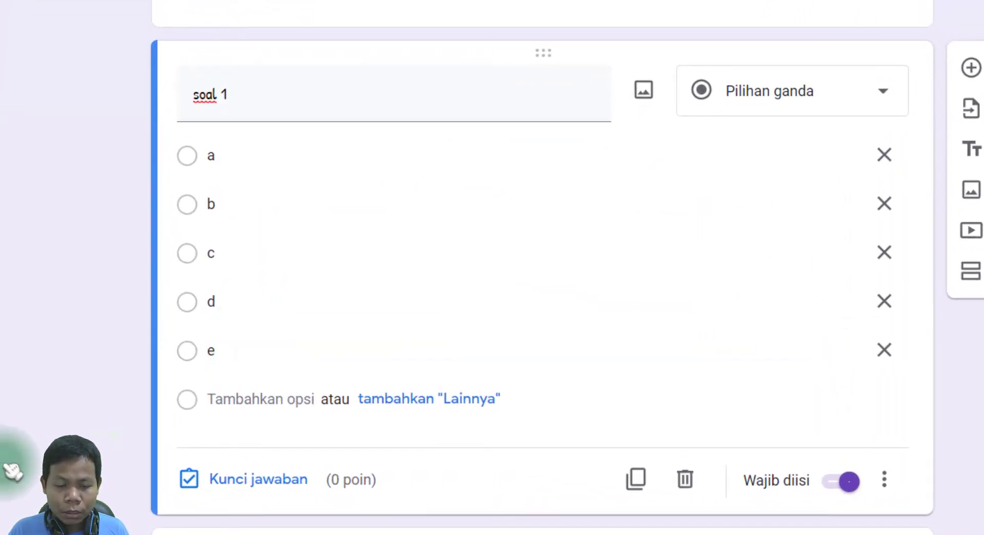
Set soal 1's answer key to option e, worth 10 points, and save it.
left_click(293, 485)
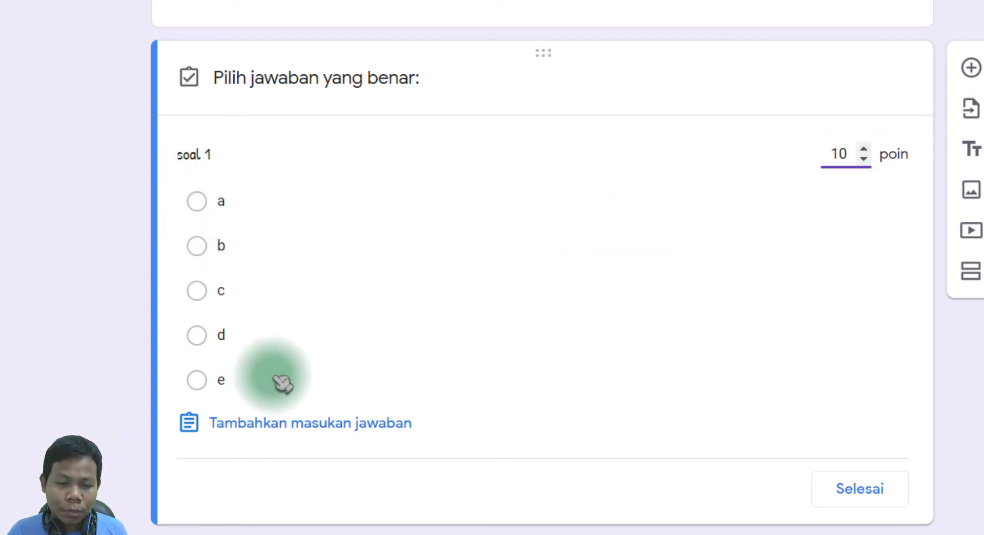
left_click(203, 206)
left_click(204, 291)
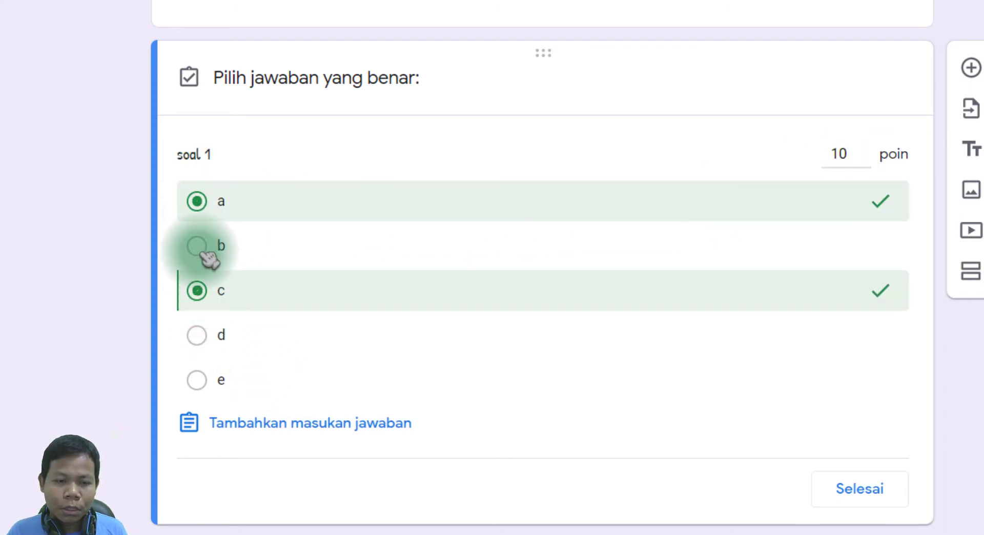
left_click(204, 250)
left_click(214, 377)
left_click(220, 341)
left_click(228, 289)
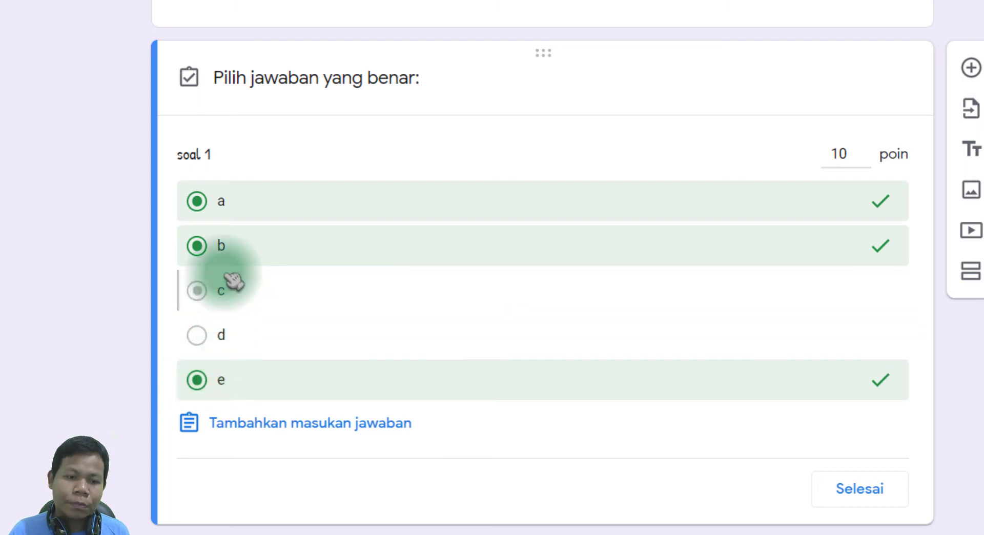
left_click(228, 249)
left_click(228, 216)
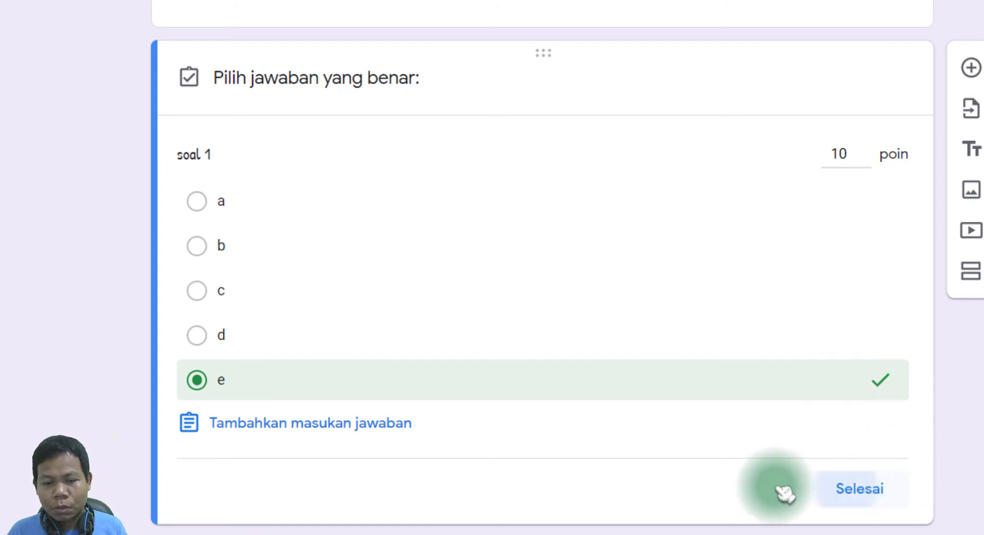
left_click(818, 492)
scroll(523, 443, "down", 10)
Set soal 2's answer key to option b, worth 10 points, and save it.
left_click(333, 260)
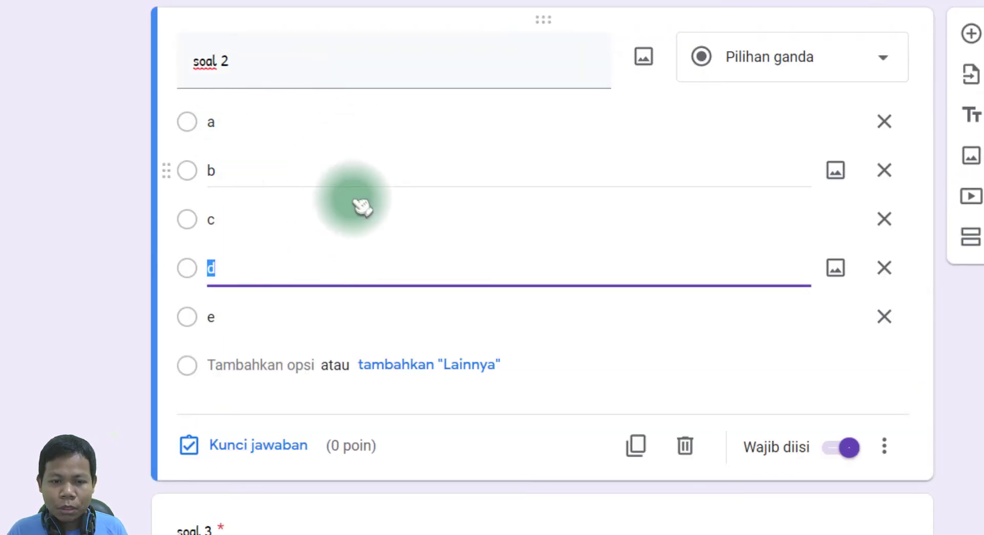
left_click(256, 445)
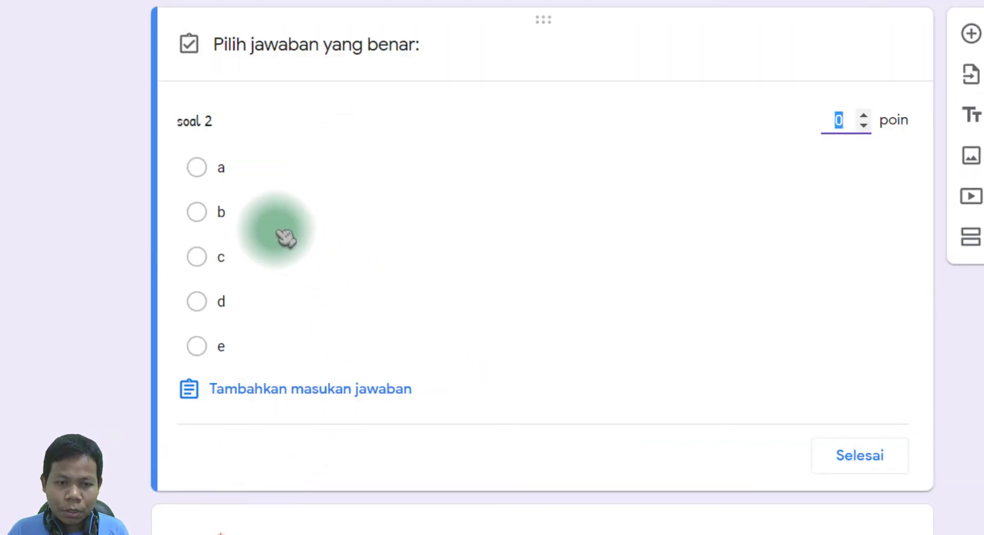
left_click(218, 169)
left_click(205, 215)
left_click(202, 172)
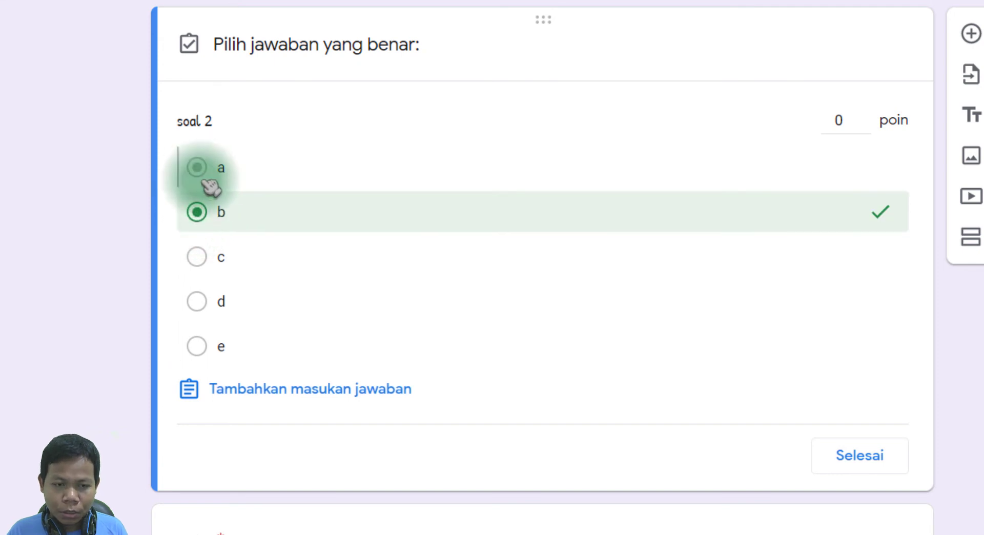
left_click(832, 120)
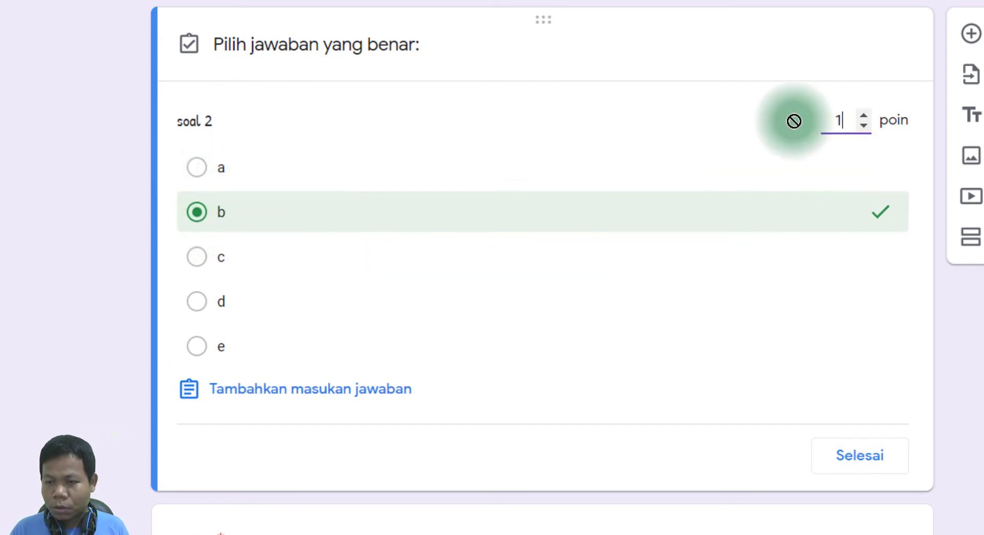
left_click(866, 455)
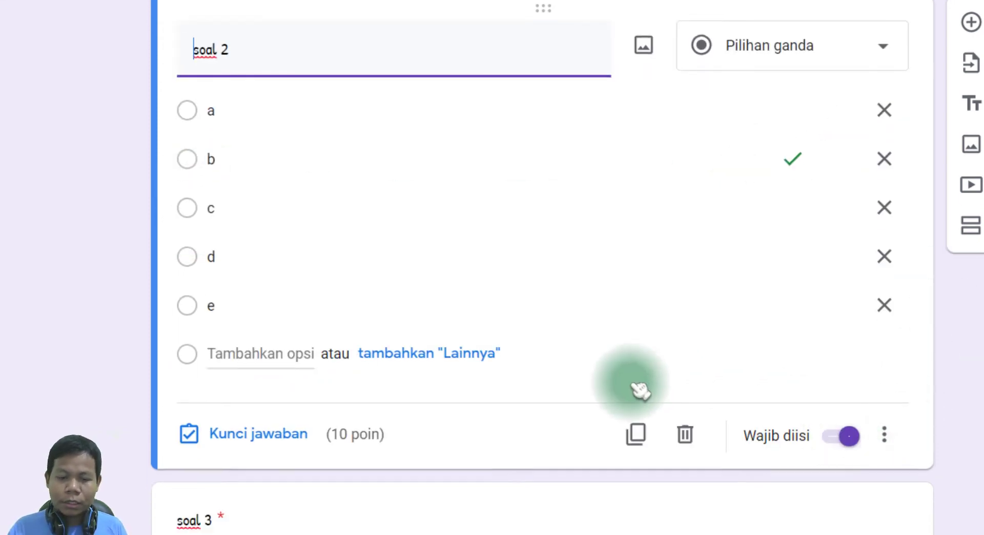
scroll(310, 369, "down", 6)
left_click(310, 369)
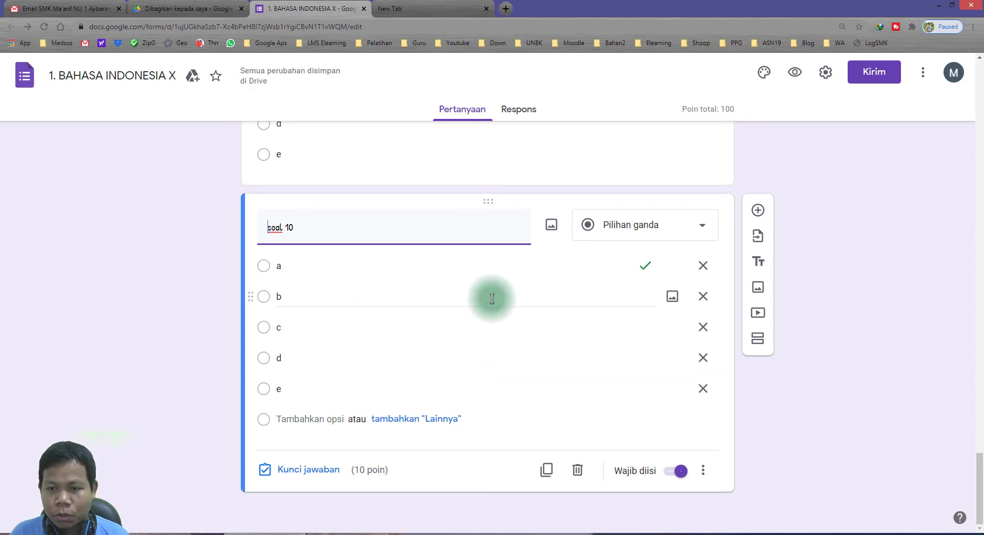
Highlight the 100-point quiz total and the soal 10 title.
left_click(690, 109)
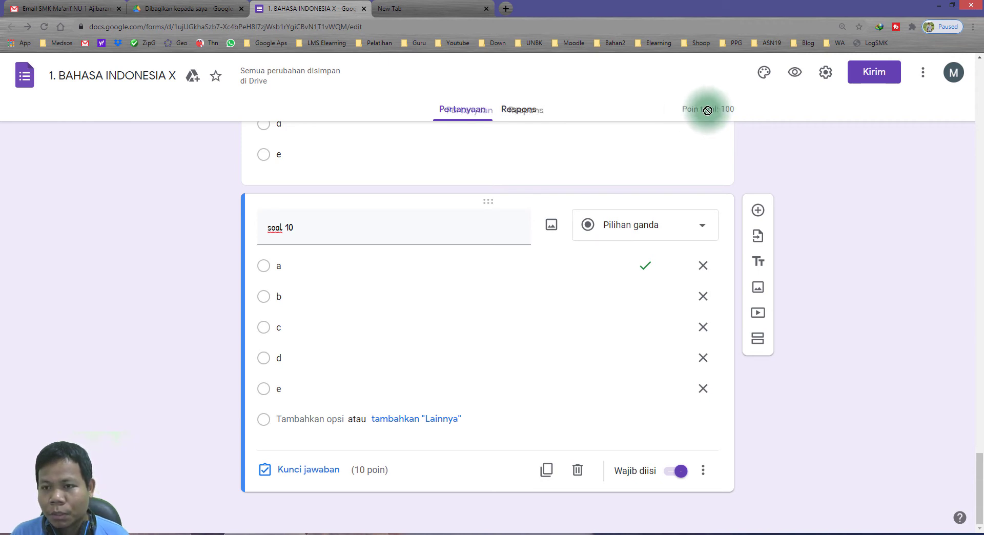
double_click(728, 108)
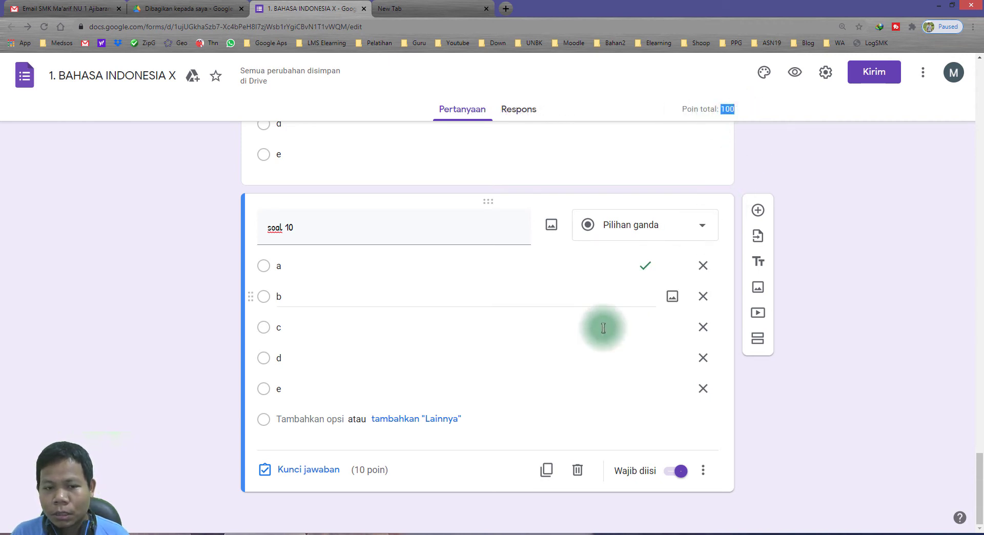
triple_click(300, 229)
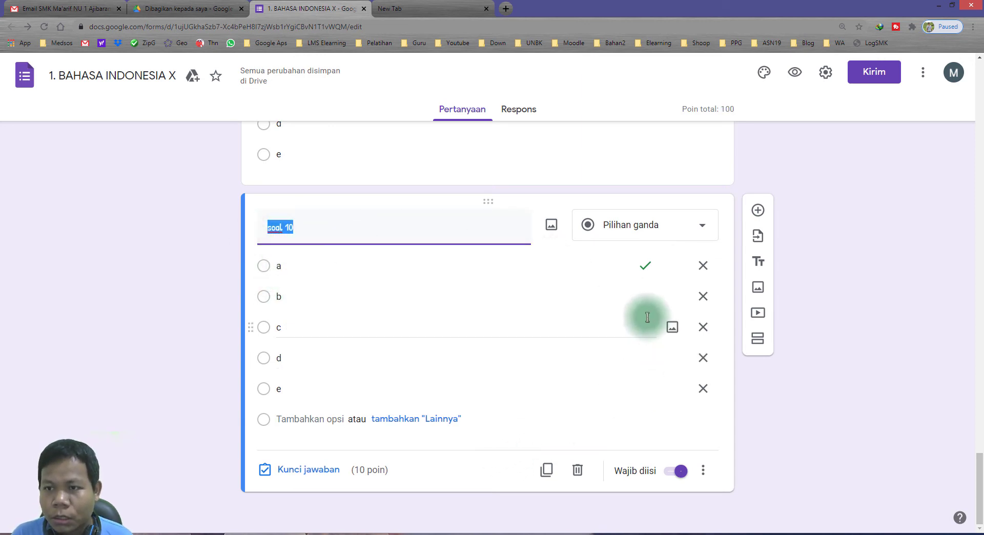
Scroll up to the SOAL section, open soal 1 for editing, then bring the notes forward.
scroll(647, 318, "up", 15)
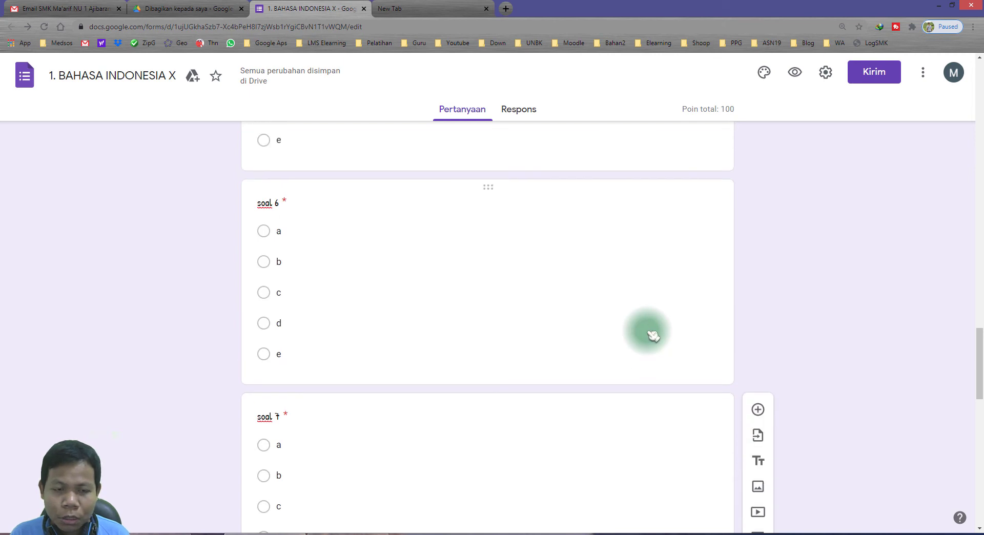
scroll(648, 334, "up", 20)
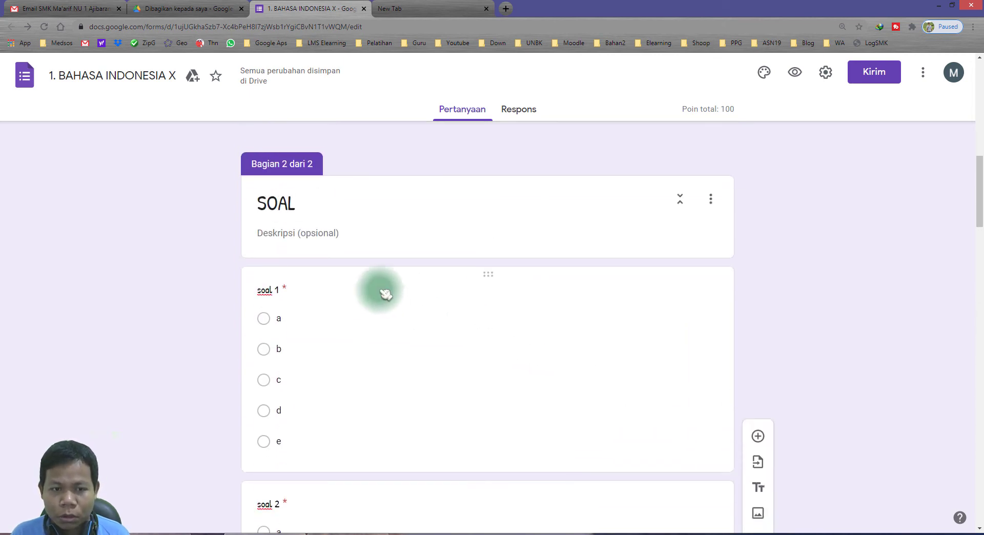
left_click(375, 341)
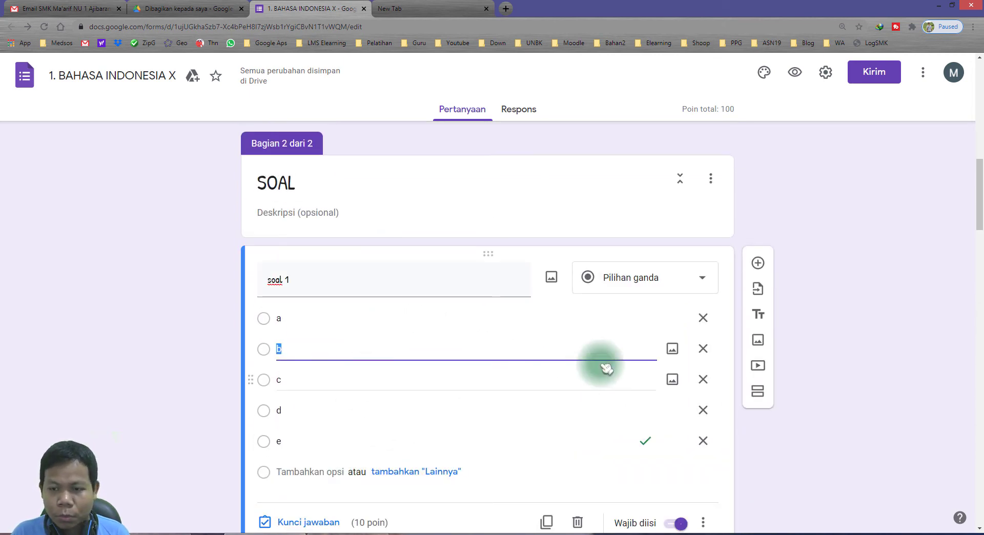
scroll(579, 410, "down", 2)
key("alt+Tab")
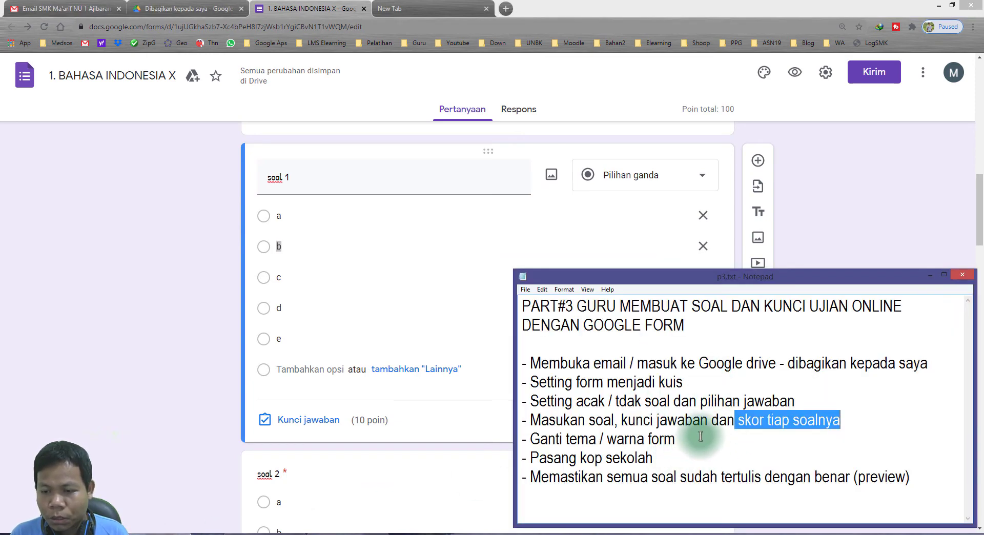
Highlight the '- Ganti tema / warna form' line in p3.txt, then return to the form.
left_click_drag(685, 437, 547, 438)
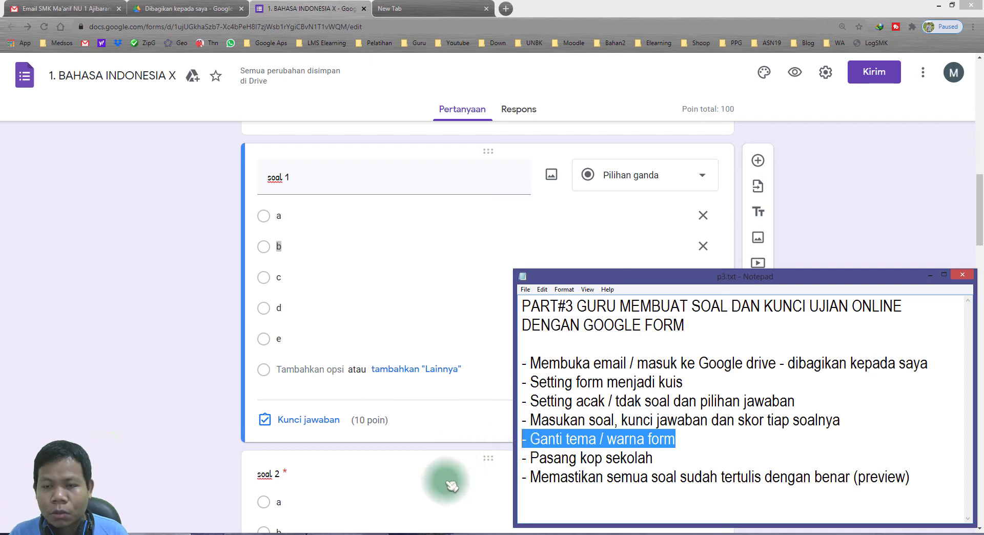
left_click(172, 206)
In the theme options, try indigo, blue, light blue, cyan, teal and orange, then green.
scroll(267, 296, "up", 4)
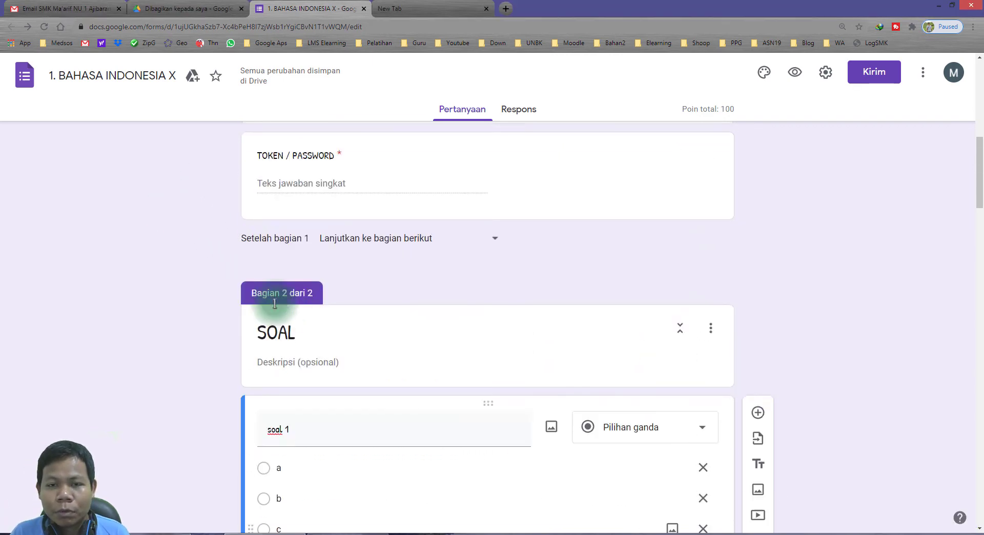
scroll(267, 296, "up", 10)
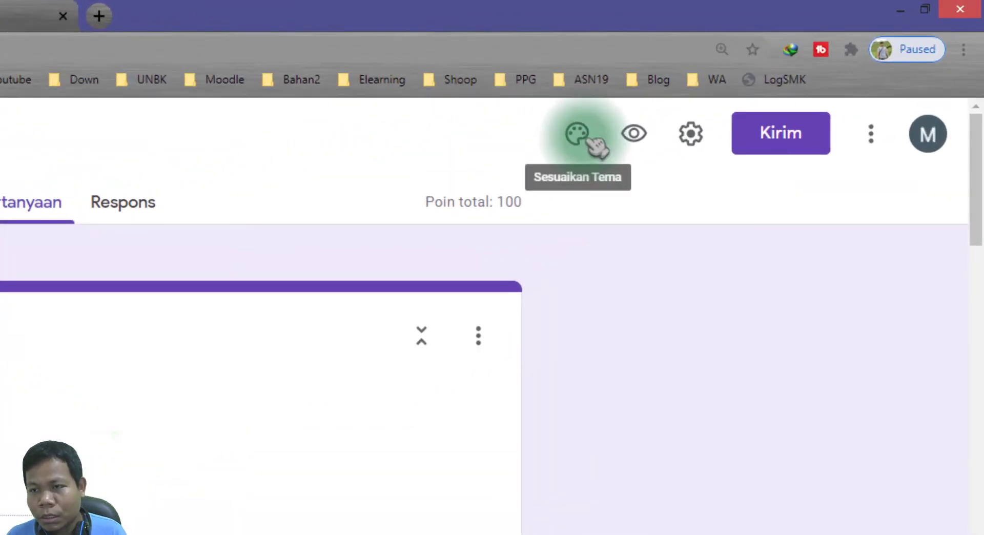
left_click(595, 144)
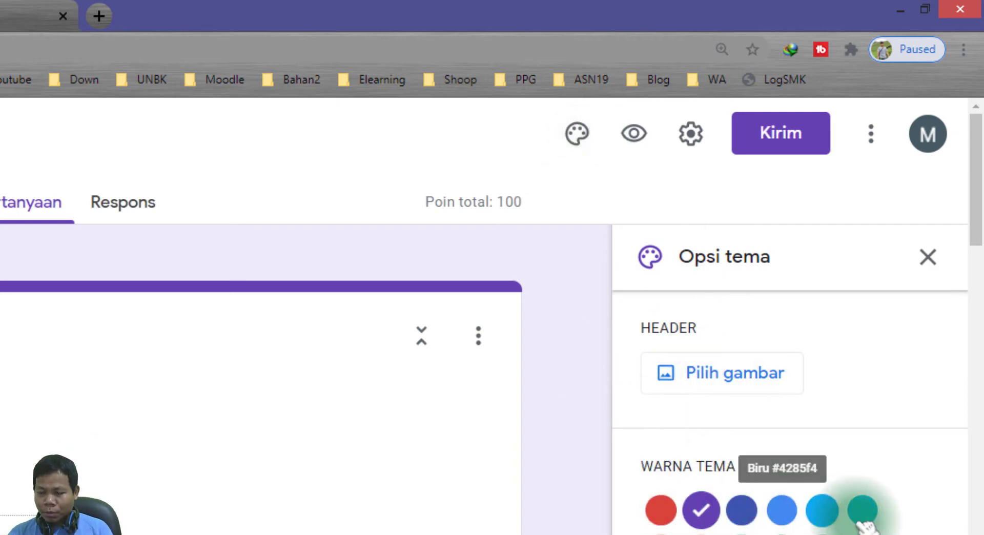
left_click(742, 510)
left_click(781, 510)
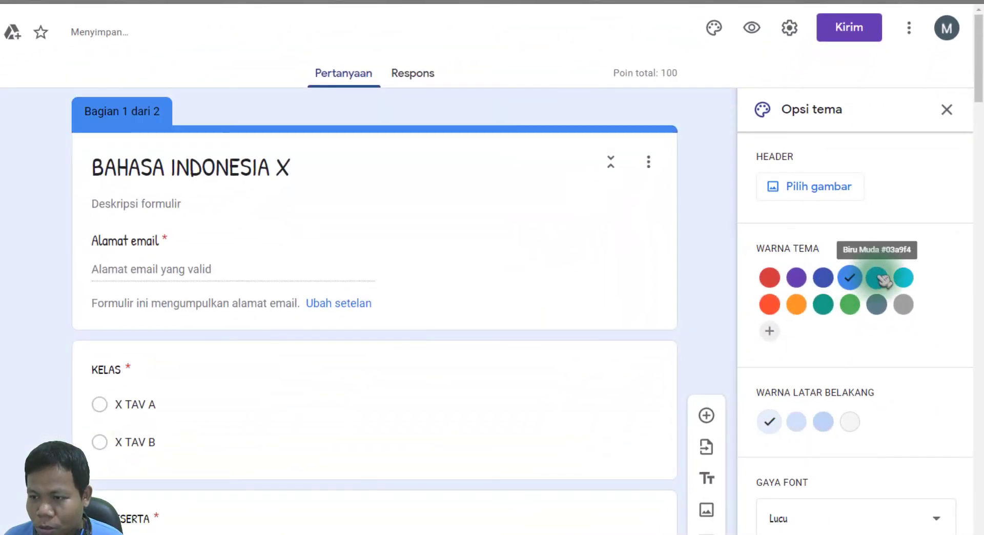
left_click(877, 278)
left_click(903, 277)
left_click(823, 305)
left_click(797, 304)
left_click(851, 305)
Compare orange, red, deep orange and teal again, then settle on green (#4caf50).
left_click(796, 304)
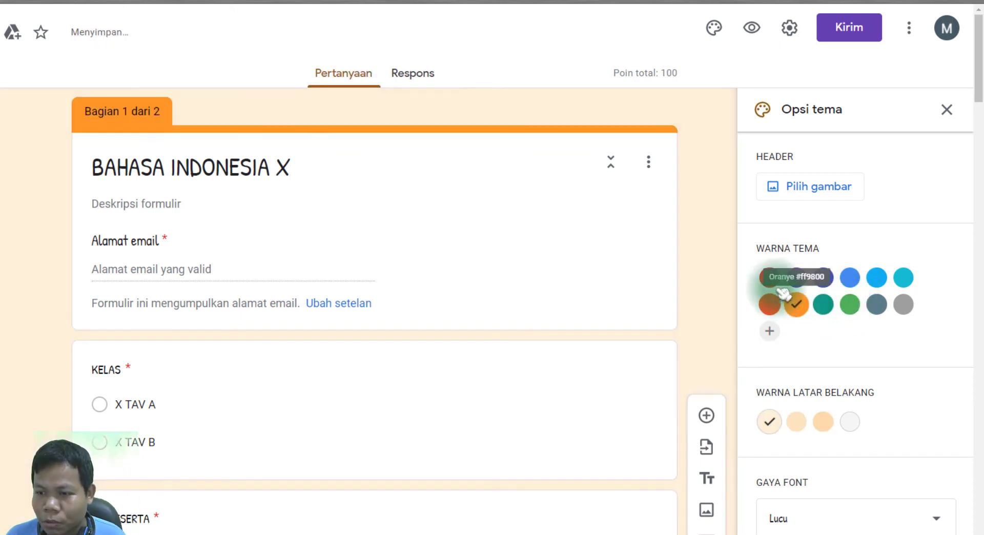
left_click(769, 278)
left_click(771, 306)
left_click(824, 305)
left_click(850, 305)
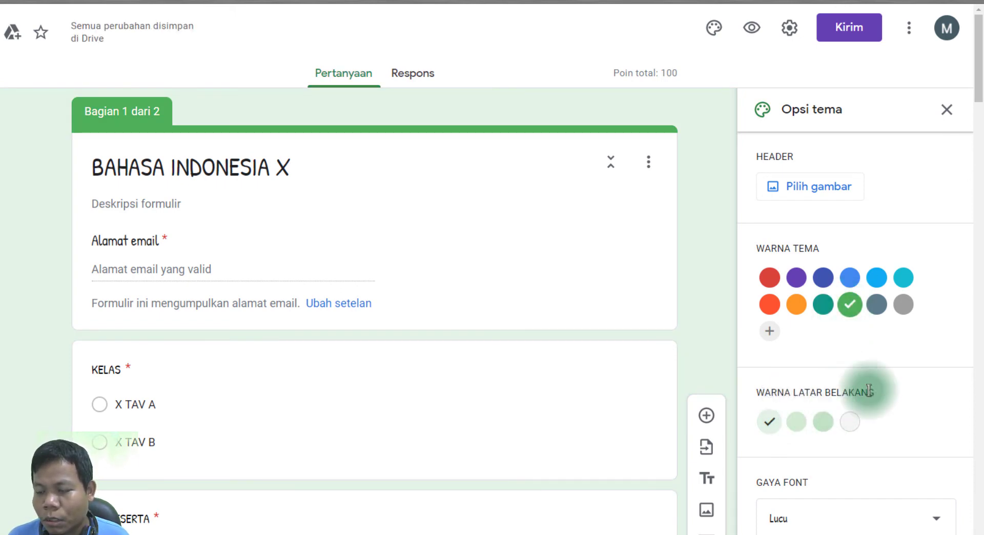
Set the background to the third, darker light-green swatch and the font style to Dasar.
left_click(823, 421)
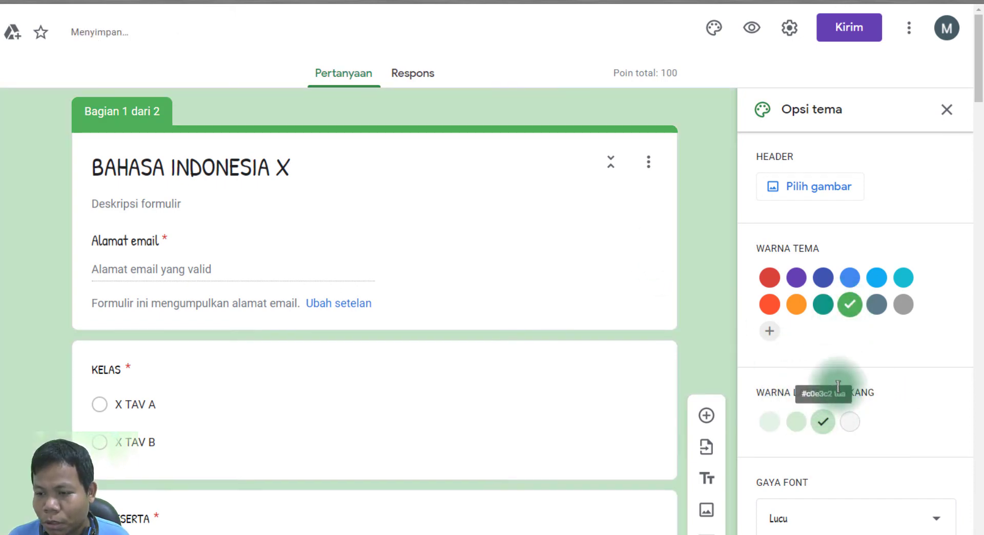
scroll(710, 238, "down", 1)
scroll(710, 239, "down", 4)
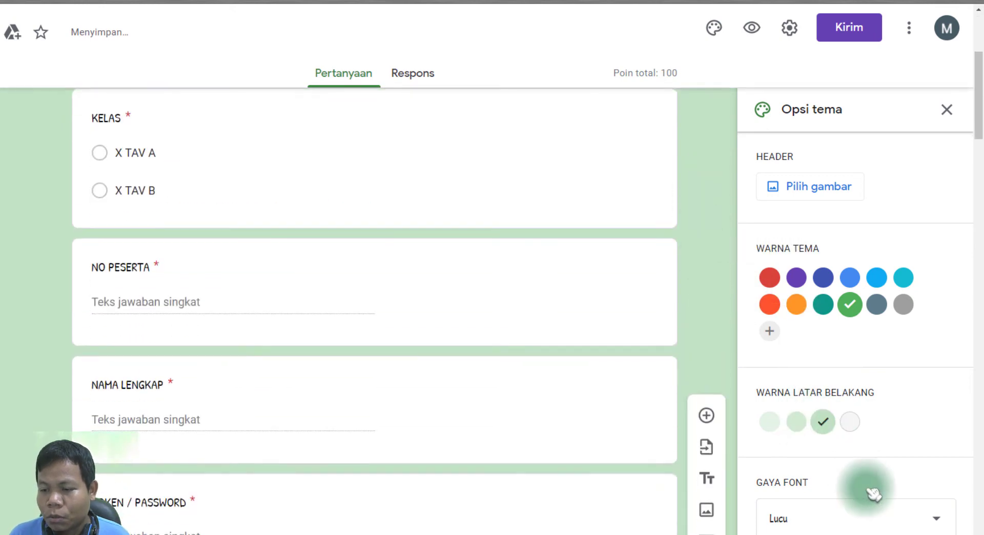
left_click(874, 528)
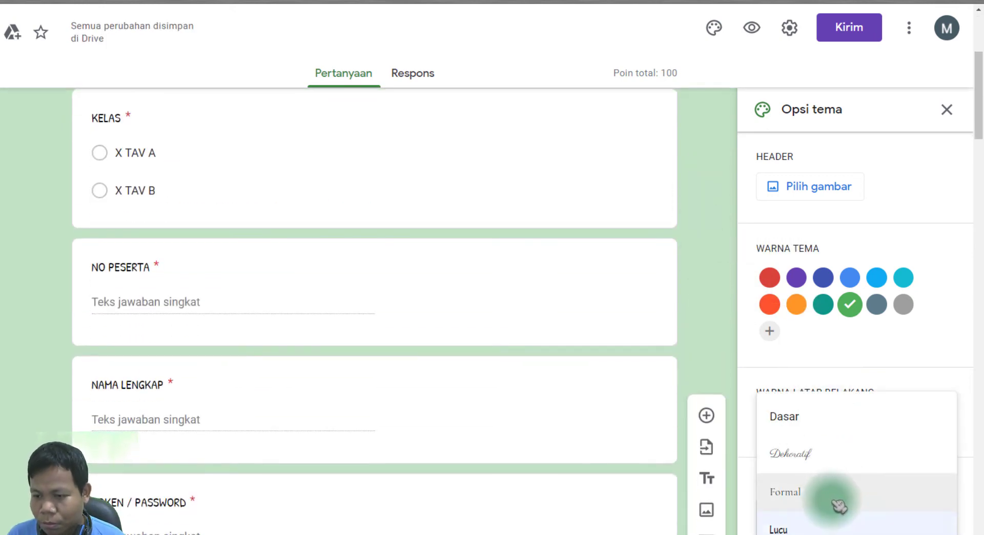
left_click(829, 431)
Preview the Lucu, Formal and Dekoratif font styles.
left_click(834, 523)
left_click(815, 534)
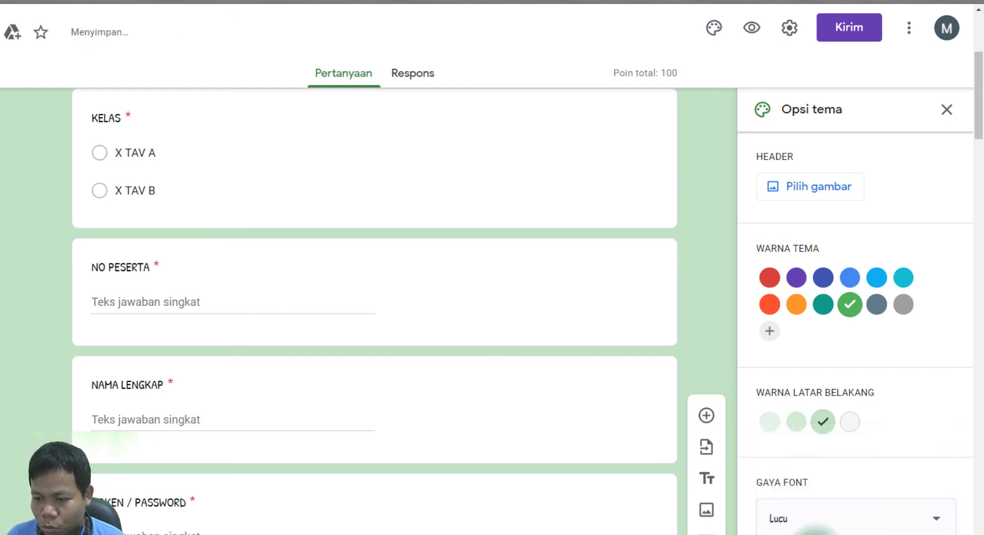
left_click(817, 531)
left_click(811, 505)
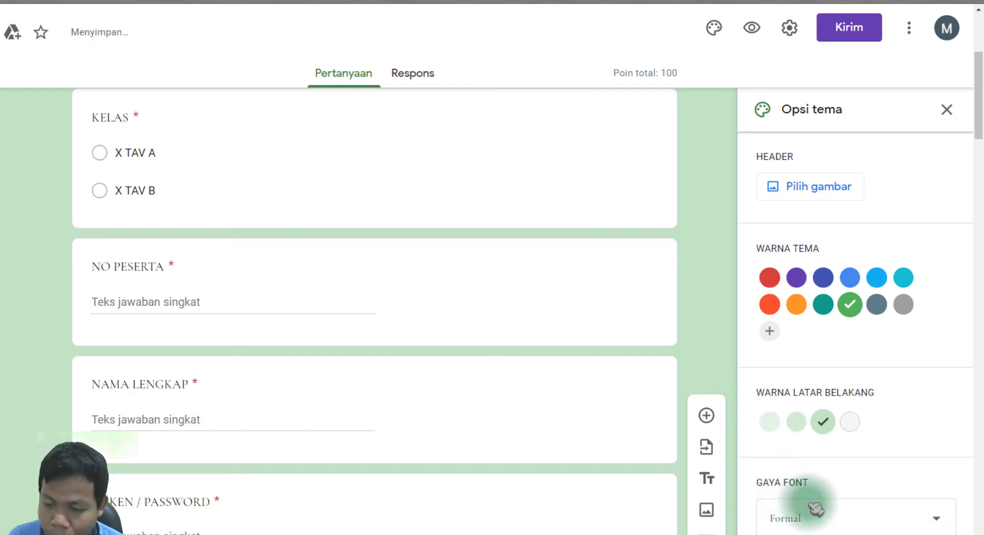
left_click(828, 528)
left_click(808, 491)
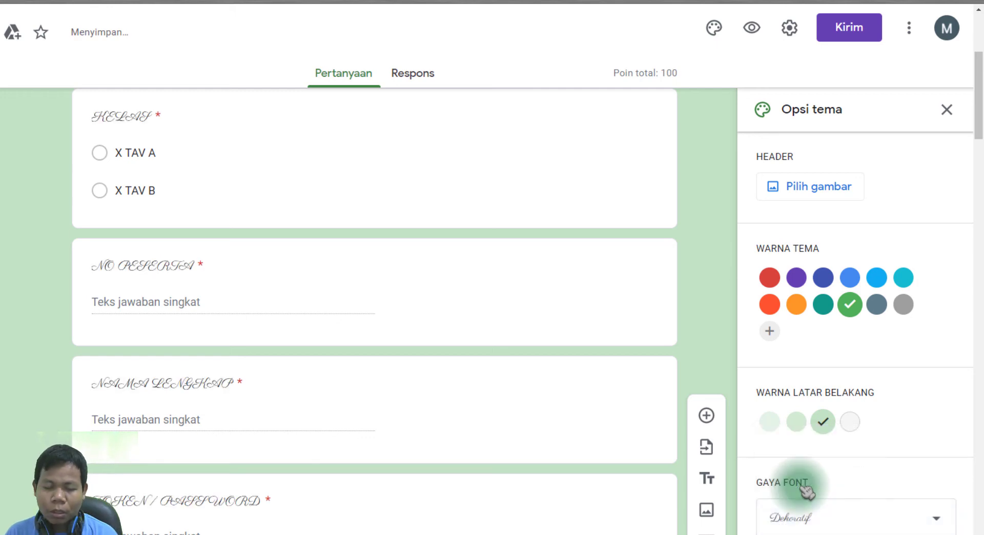
Switch the font style back to the plain Dasar style.
scroll(253, 410, "up", 5)
scroll(301, 397, "down", 11)
left_click(812, 528)
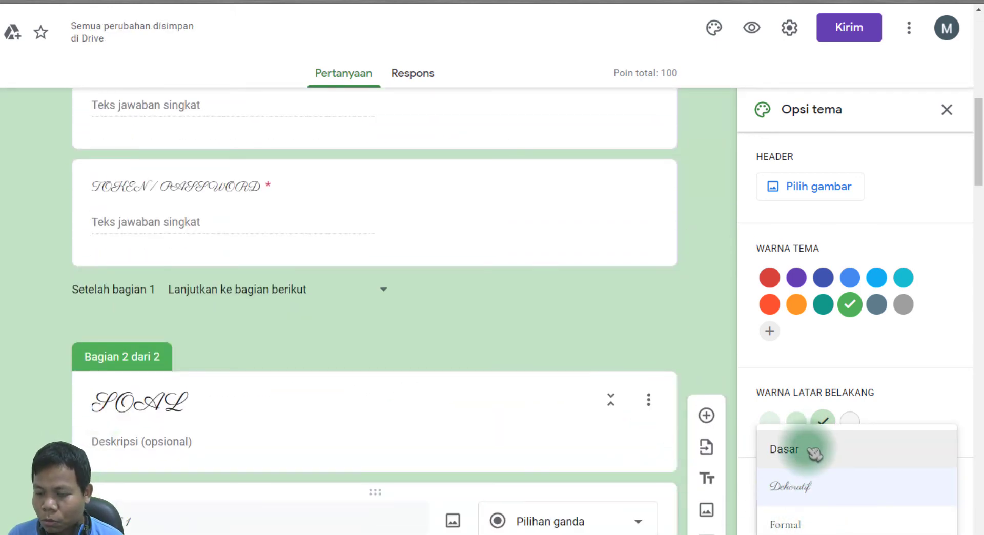
left_click(814, 454)
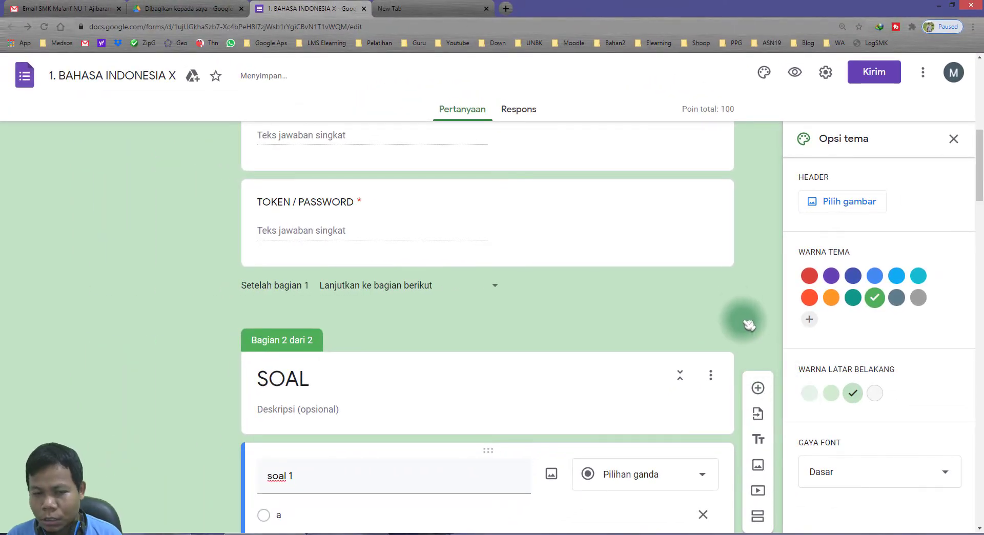
scroll(746, 317, "up", 9)
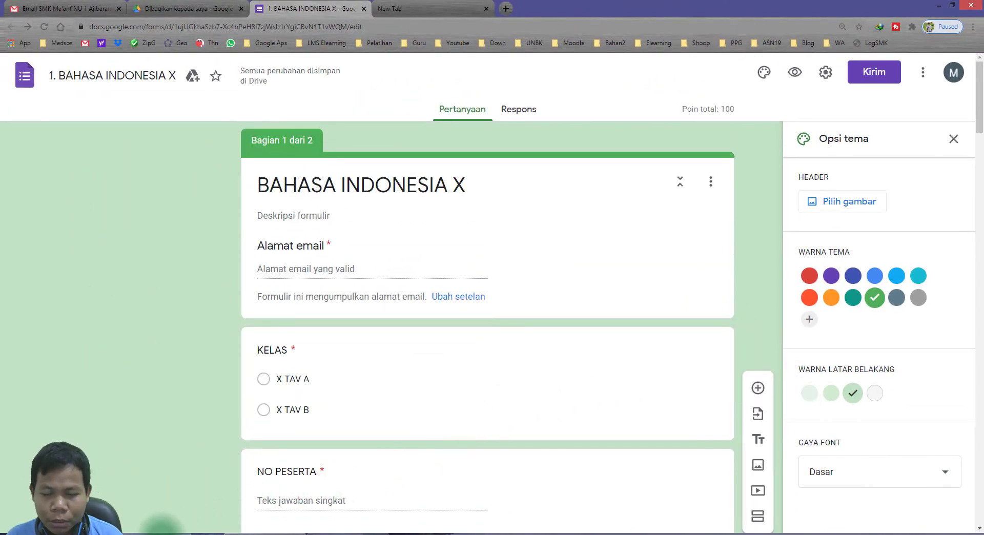
key("alt+Tab")
left_click_drag(654, 458, 537, 458)
left_click(504, 429)
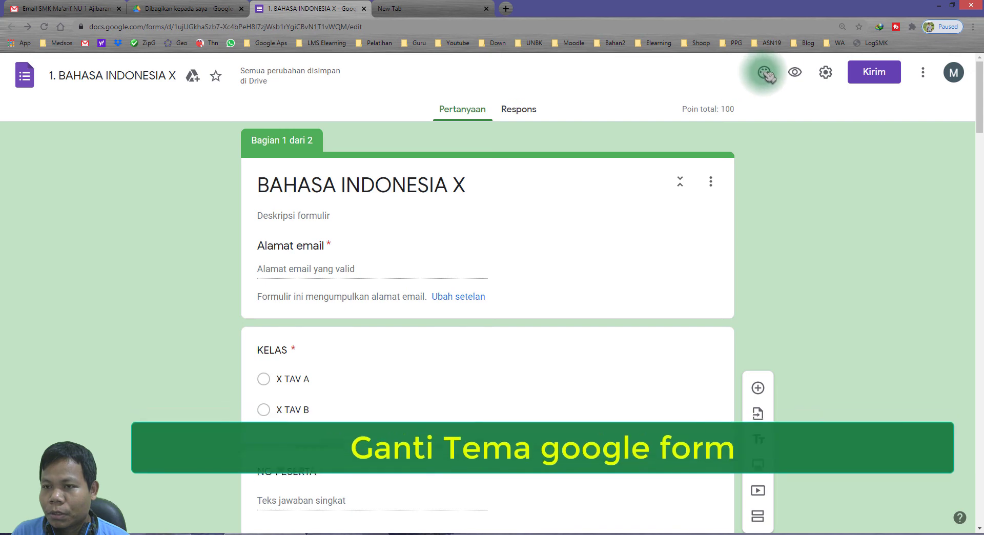
left_click(764, 72)
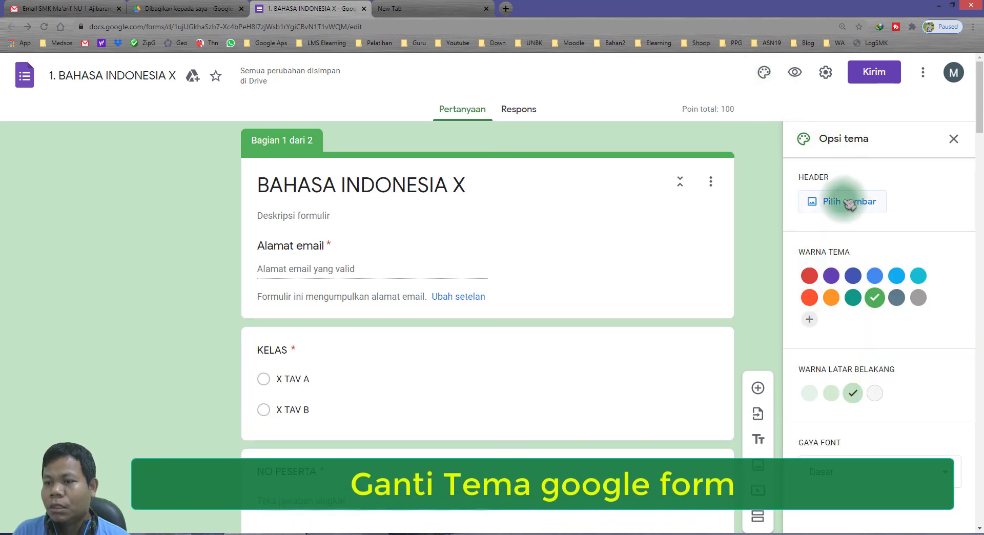
Browse the Ilustrasi and Ulang Tahun header themes, then switch to Unggah for a custom image.
left_click_drag(798, 176, 834, 176)
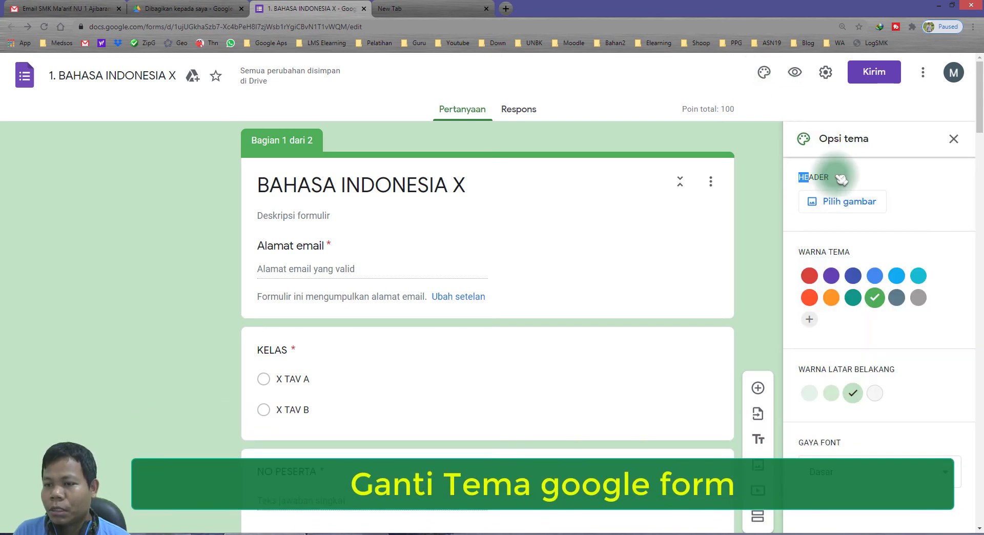
left_click(843, 205)
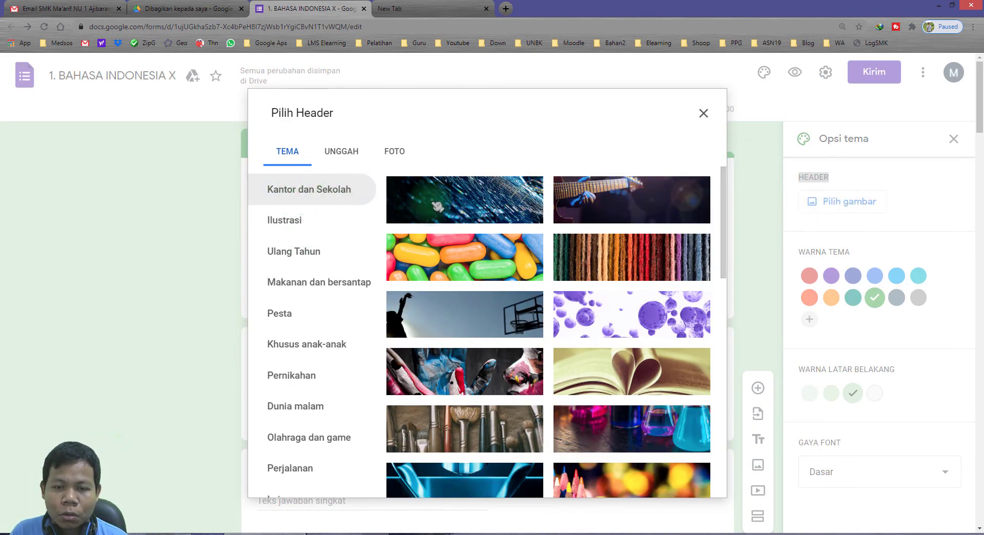
scroll(407, 204, "down", 5)
left_click(287, 220)
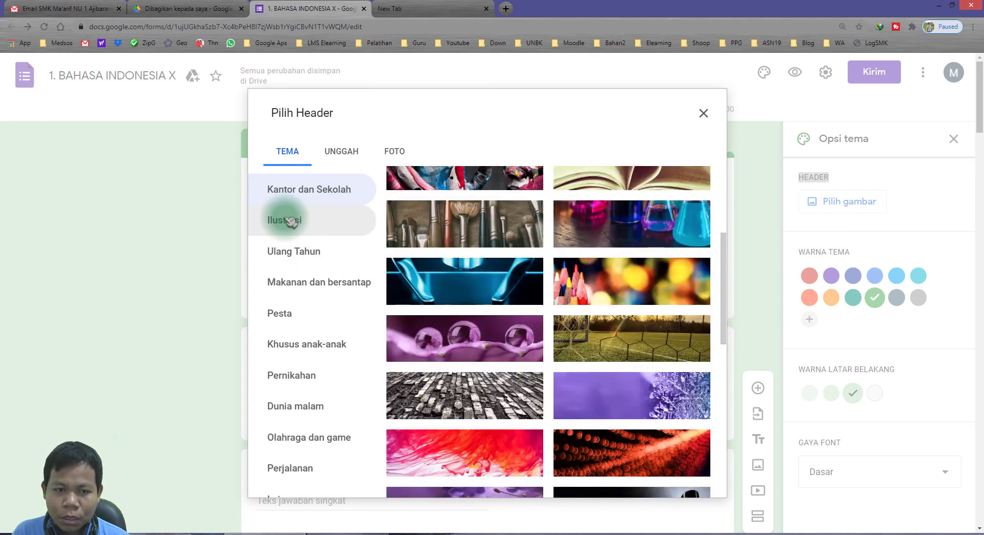
left_click(306, 265)
left_click(297, 220)
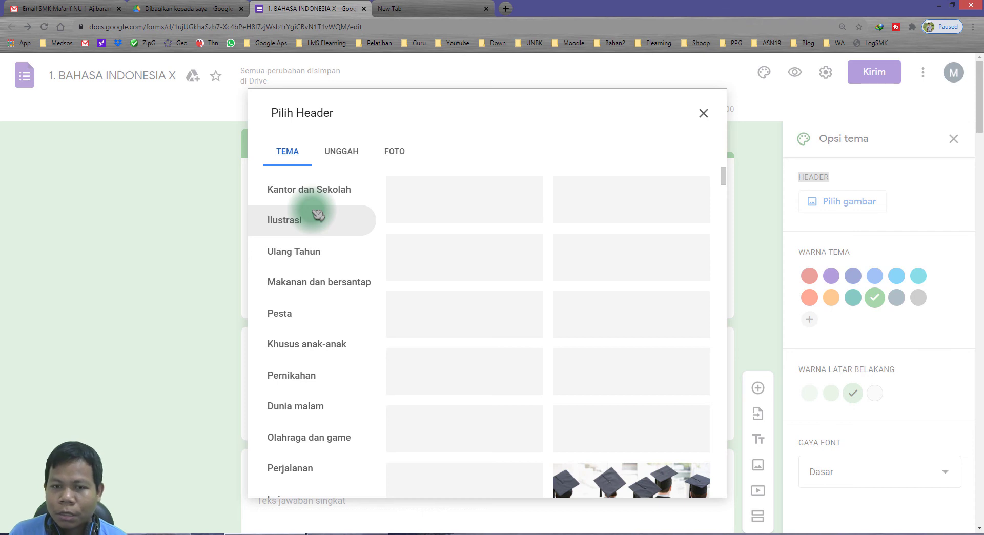
left_click(340, 155)
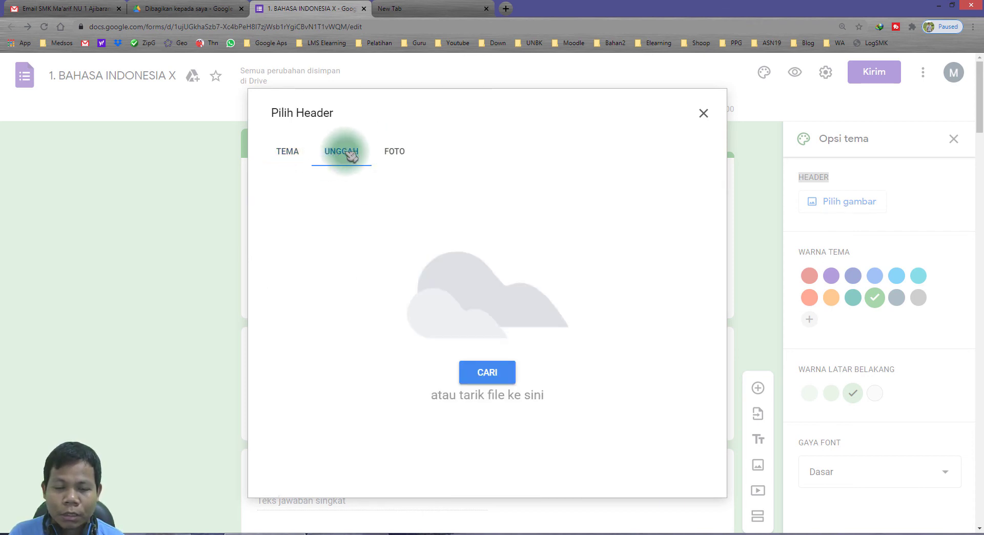
Upload kop.png as the header image, keeping the crop over the whole letterhead.
left_click(487, 373)
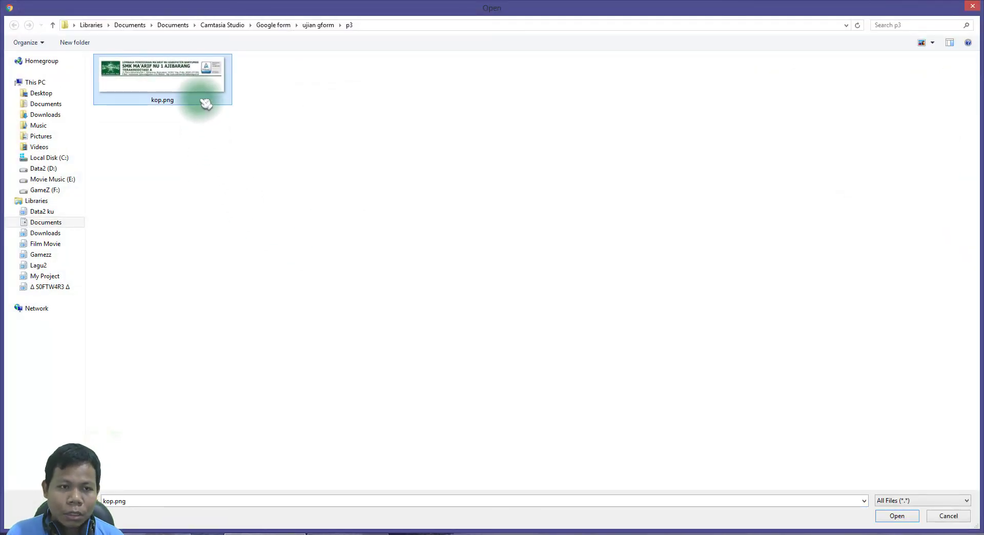
double_click(182, 81)
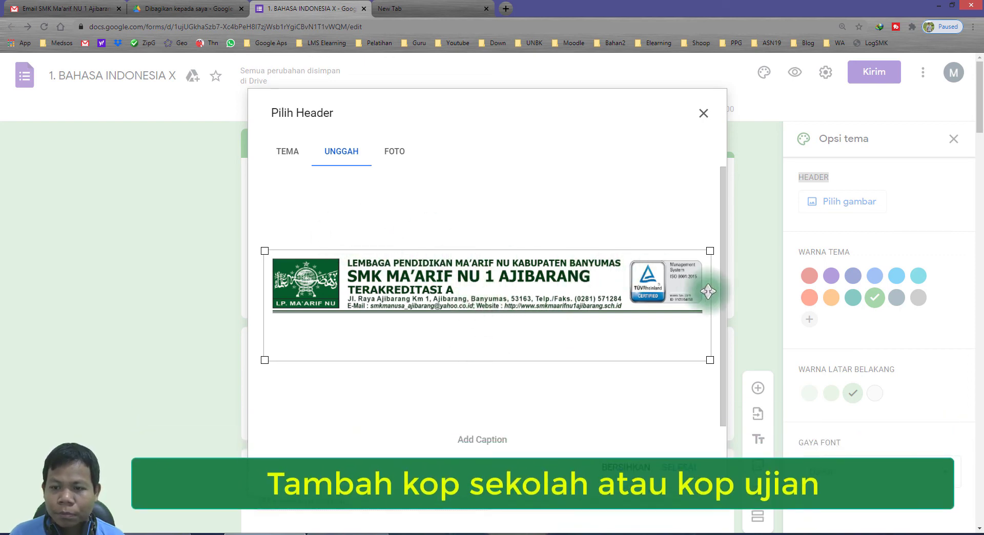
left_click_drag(710, 360, 811, 382)
left_click(498, 329)
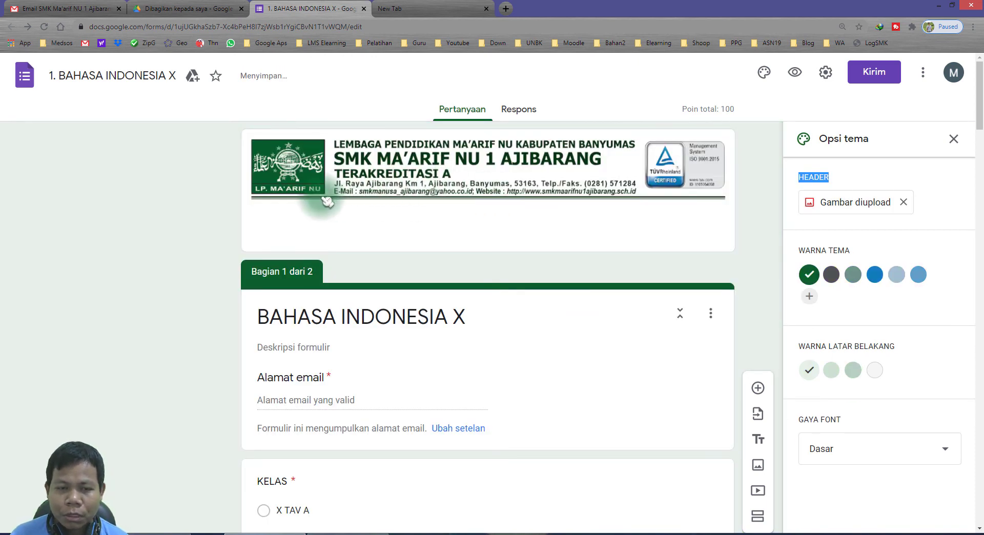
left_click(141, 333)
scroll(198, 330, "down", 15)
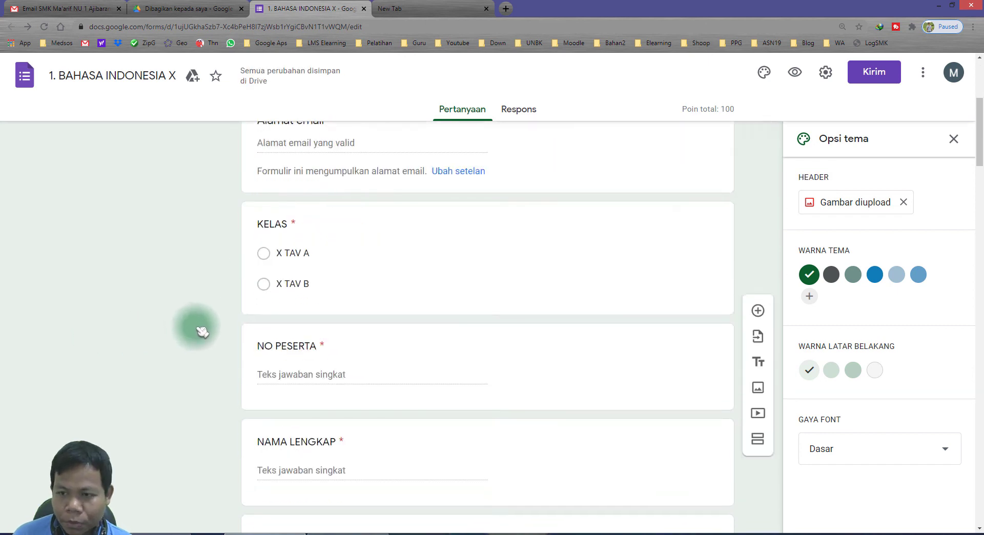
scroll(234, 389, "up", 9)
left_click(174, 533)
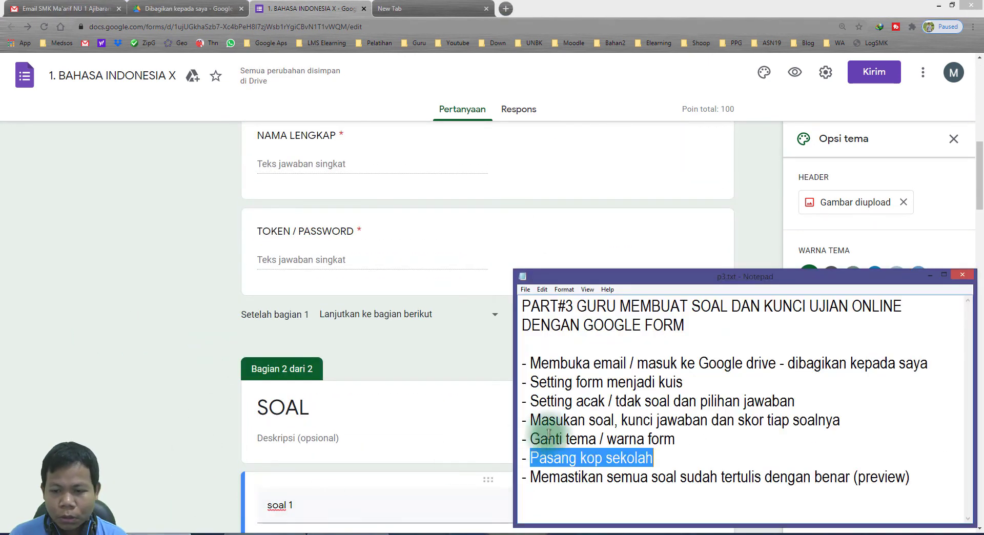
left_click(667, 437)
left_click_drag(542, 480, 727, 482)
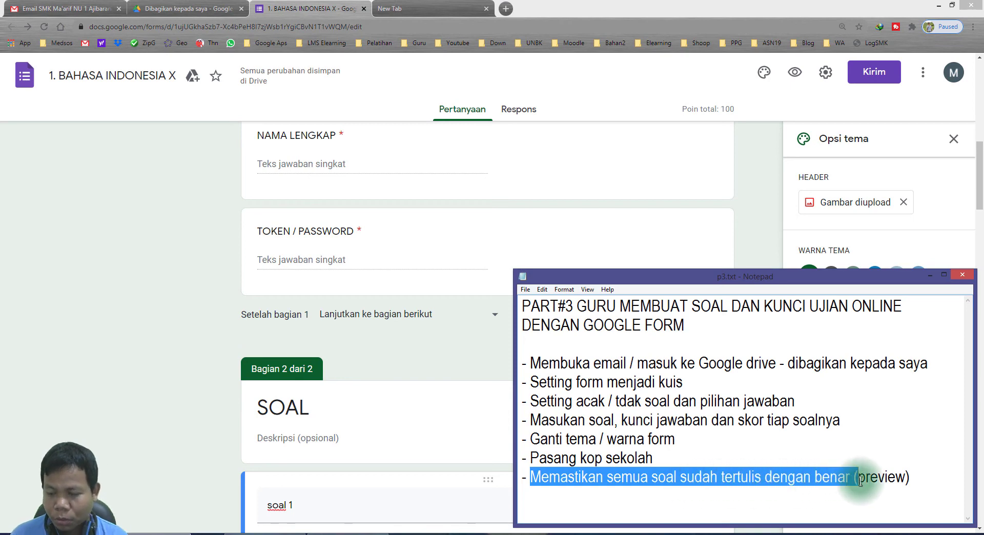
left_click_drag(859, 479, 909, 479)
left_click(192, 388)
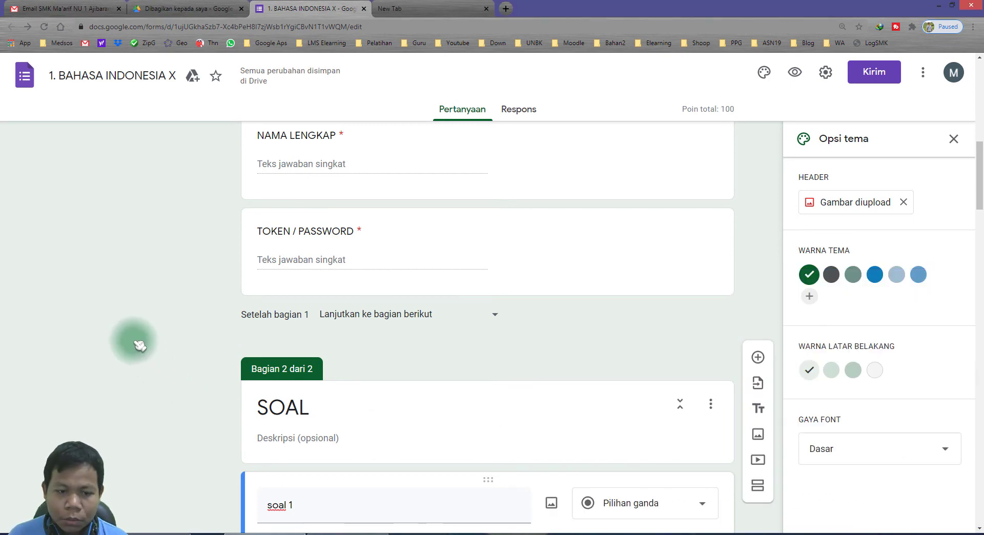
scroll(138, 341, "down", 5)
scroll(140, 345, "down", 3)
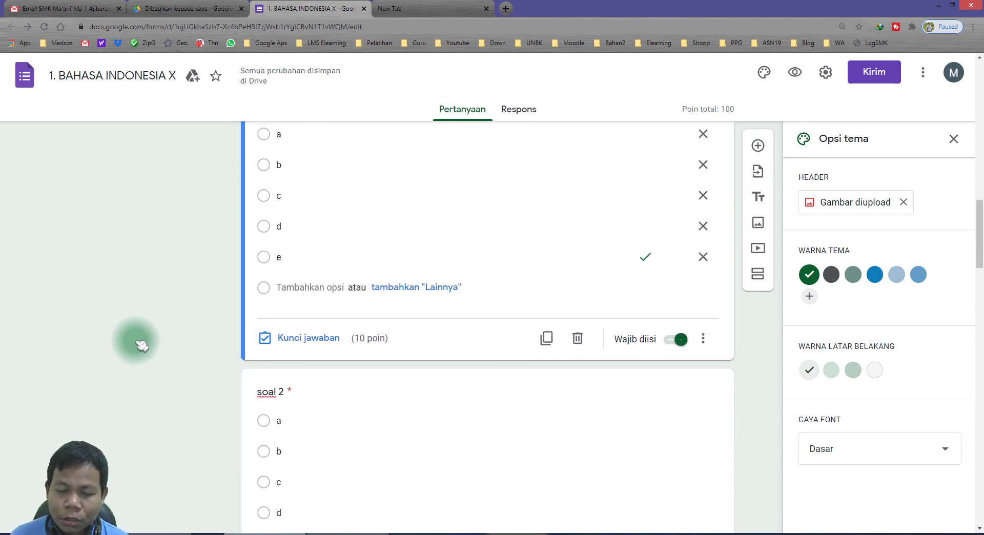
scroll(165, 365, "up", 15)
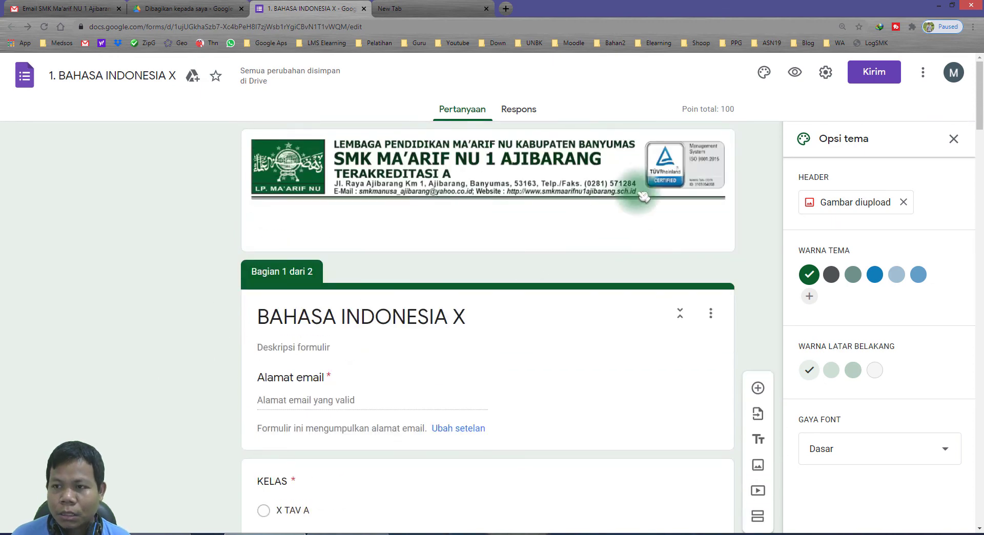
Preview the quiz and fill in the email, the respondent's full name and participant number.
left_click(795, 73)
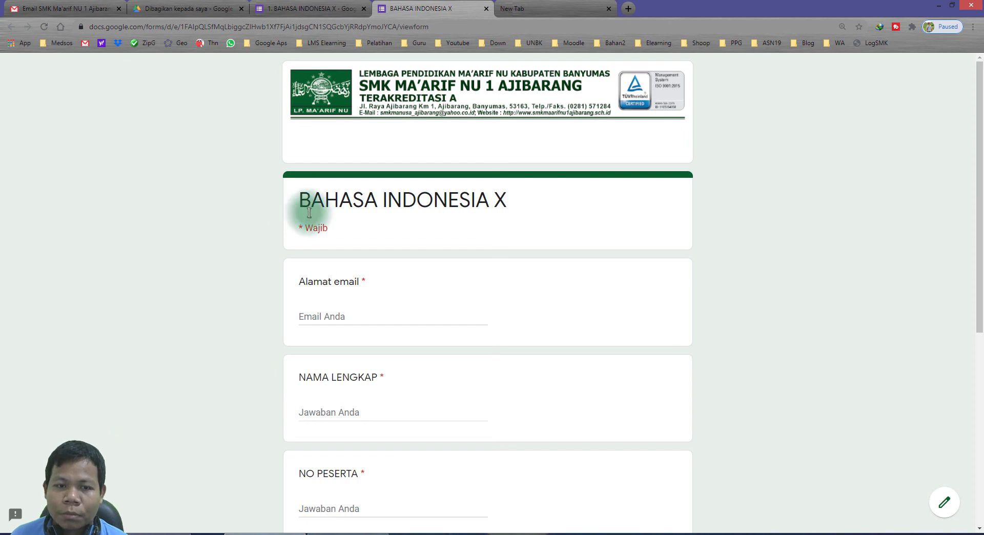
left_click(324, 316)
left_click(343, 332)
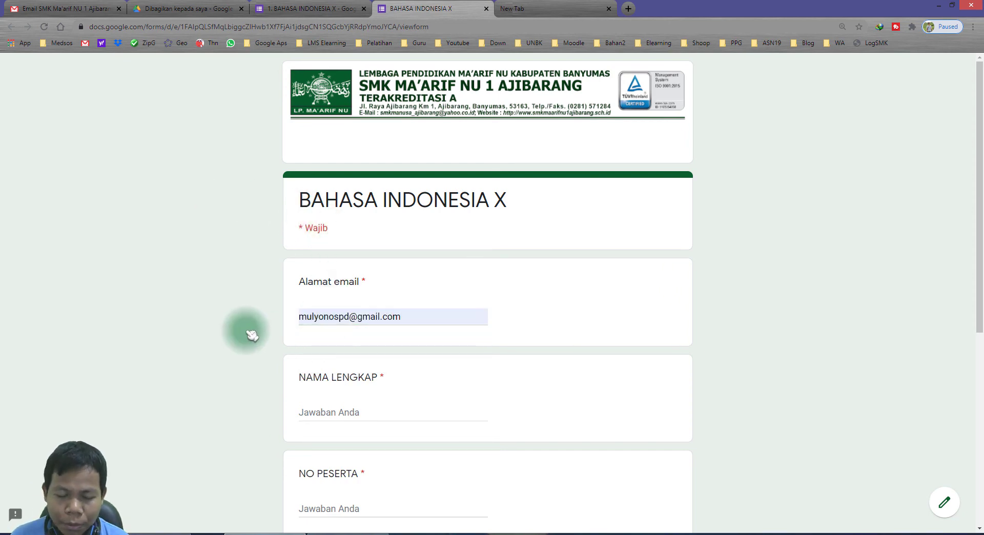
scroll(313, 277, "down", 2)
left_click(322, 316)
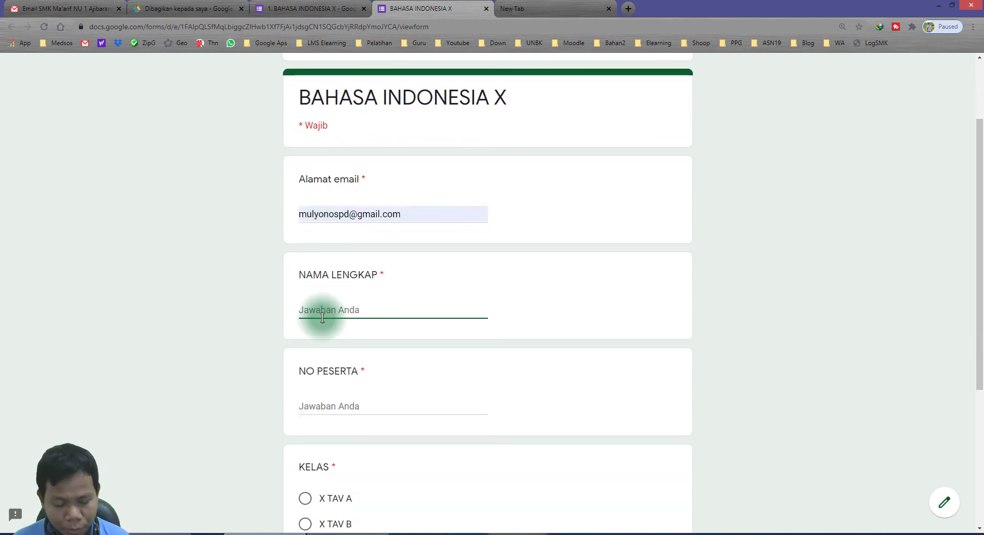
type("MULYONO")
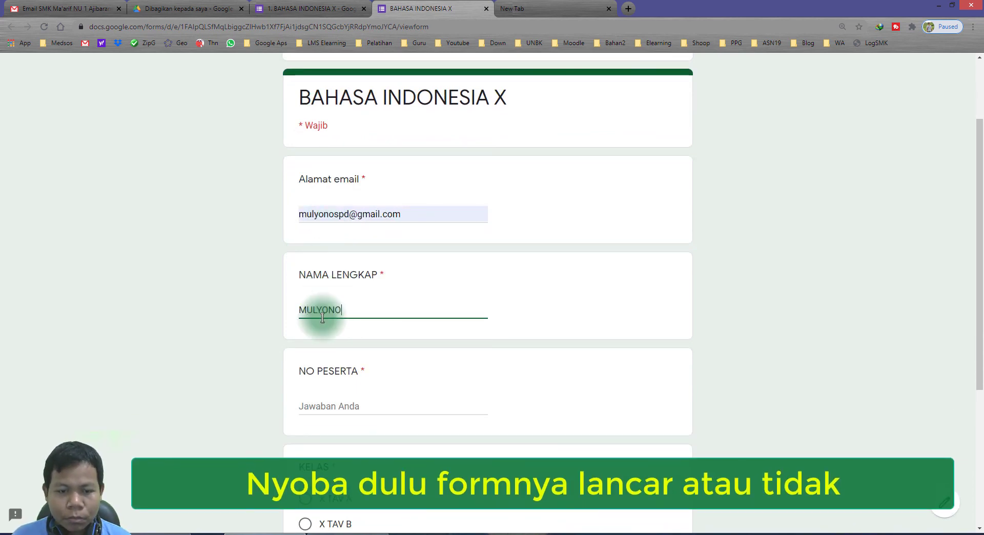
left_click(340, 405)
type("1005")
Choose class X TAV A, enter the access token, and continue to the SOAL section.
scroll(340, 390, "down", 3)
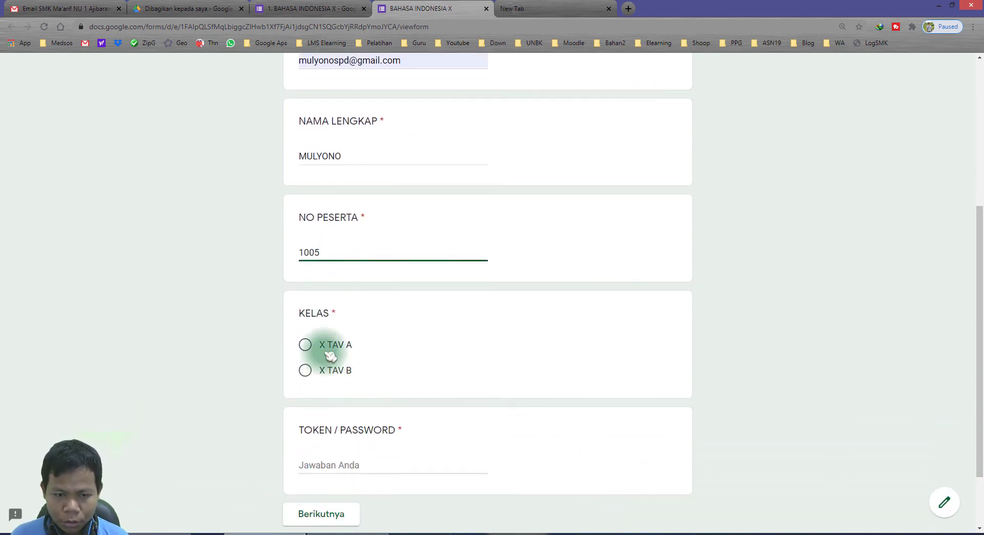
left_click(329, 359)
left_click(359, 464)
type("PASGANJIL")
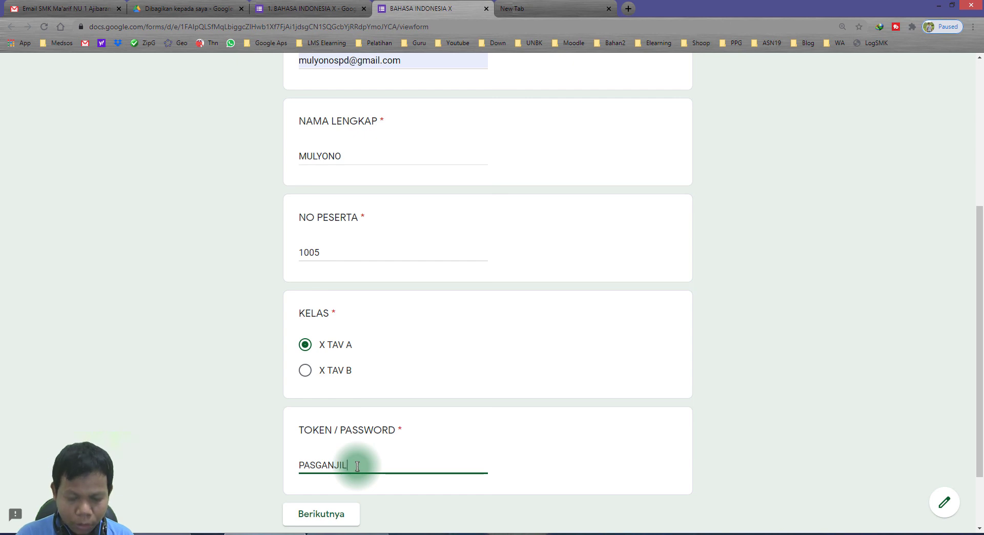
scroll(353, 463, "down", 2)
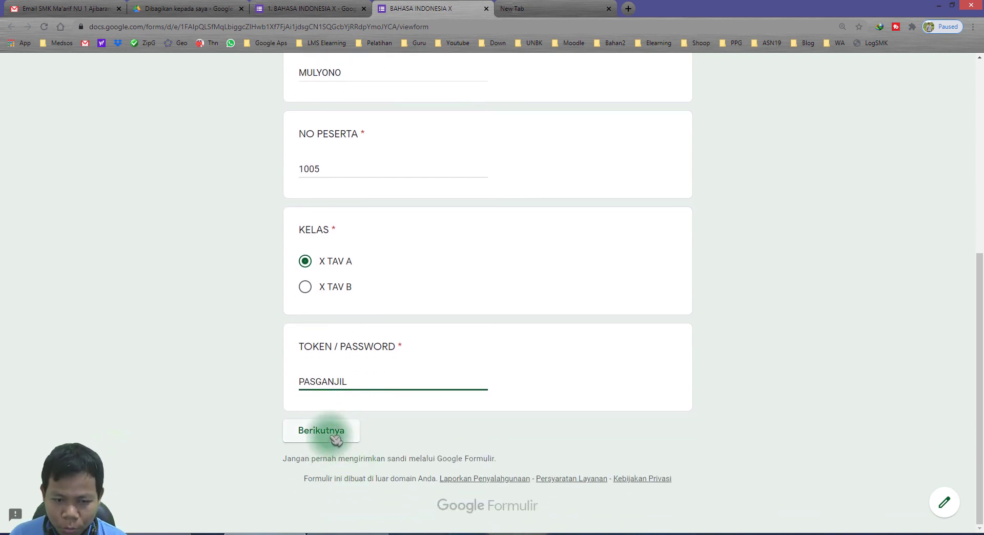
left_click(308, 430)
scroll(267, 349, "down", 3)
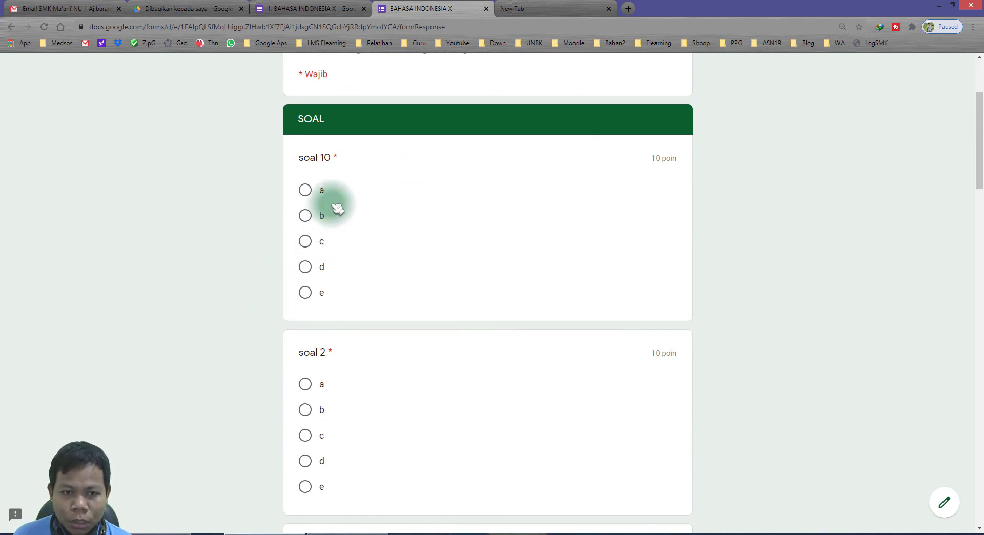
Highlight the shuffled soal 10 and soal 2 titles in the preview, then return to the editor.
left_click_drag(304, 158, 330, 157)
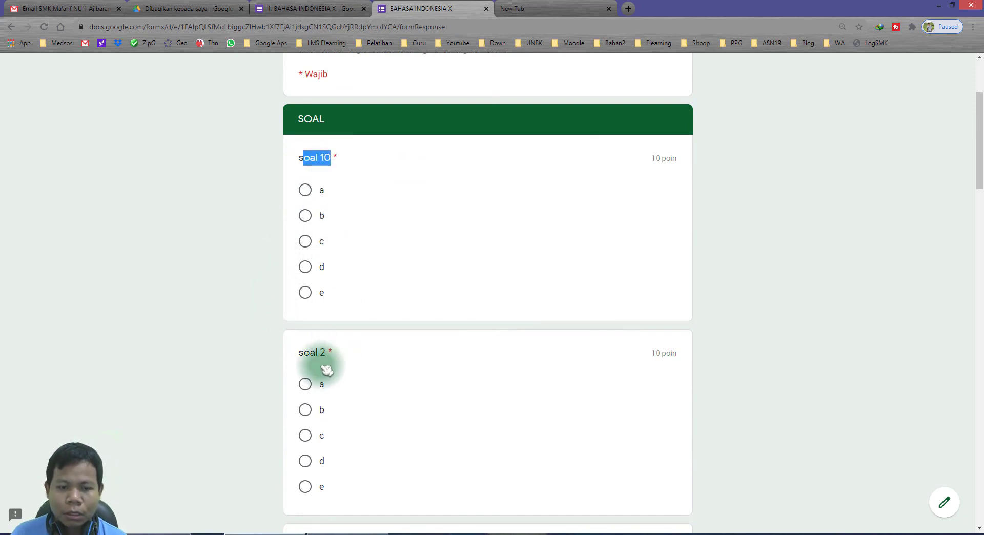
left_click_drag(304, 352, 340, 352)
scroll(343, 352, "down", 5)
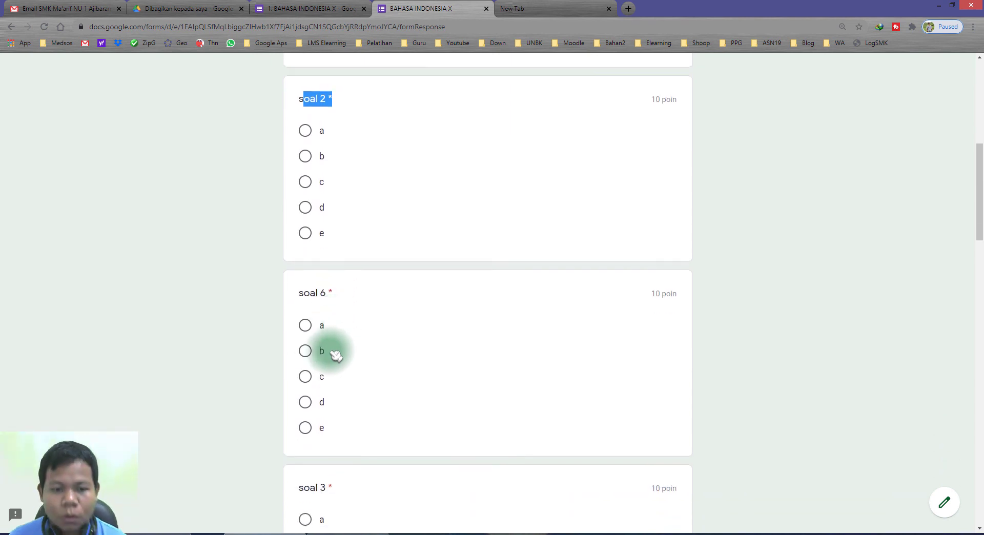
left_click_drag(310, 293, 334, 291)
scroll(336, 297, "down", 3)
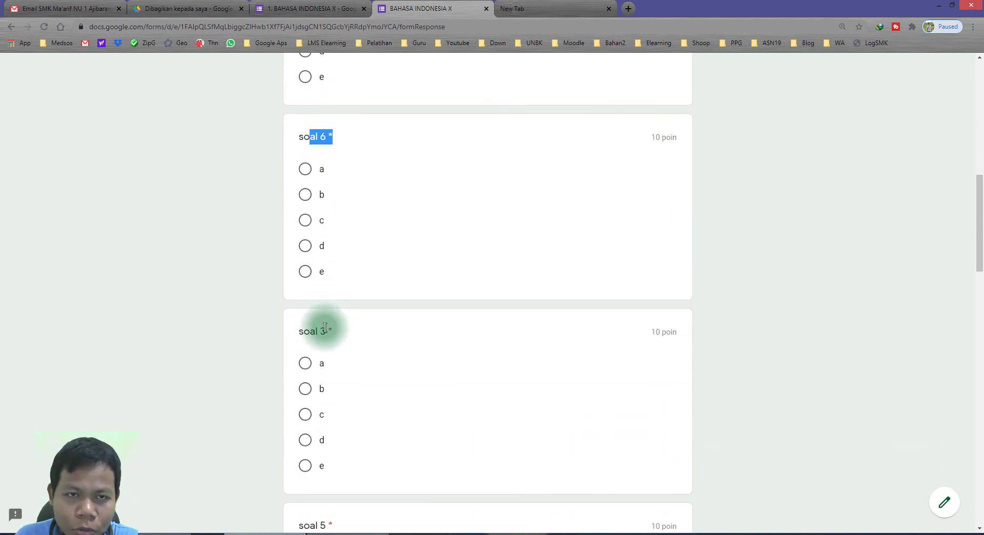
scroll(325, 323, "up", 1)
scroll(328, 322, "down", 20)
scroll(328, 320, "down", 3)
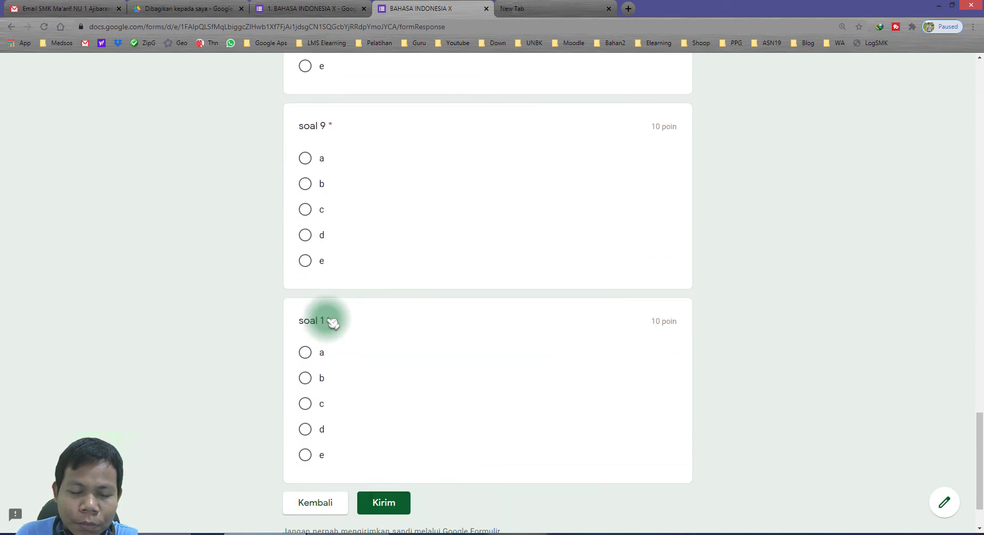
scroll(338, 322, "up", 15)
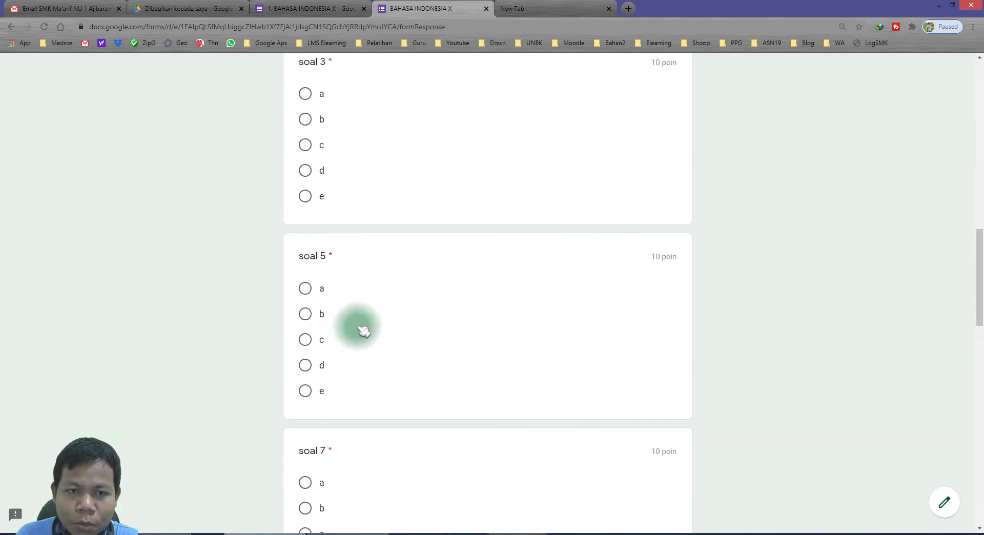
scroll(362, 332, "up", 12)
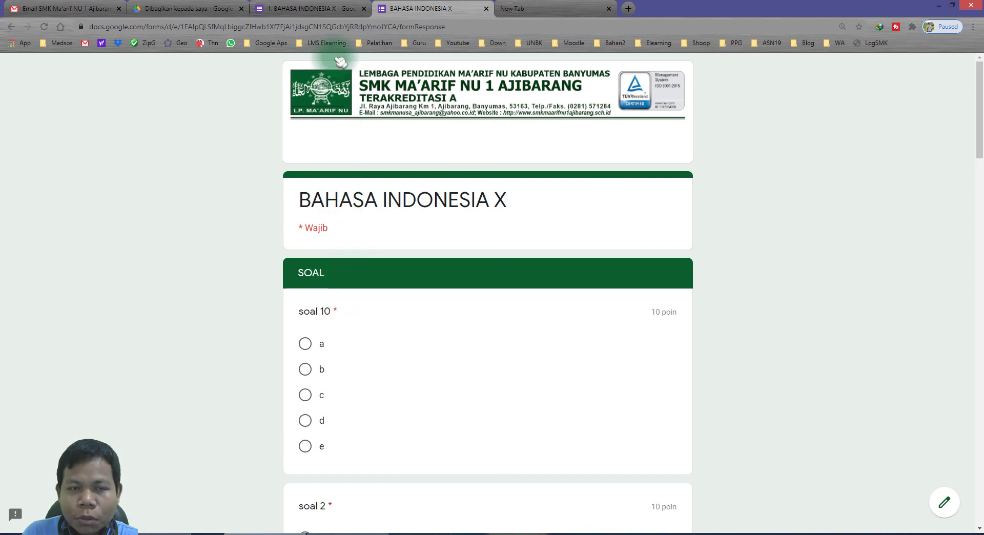
left_click(311, 8)
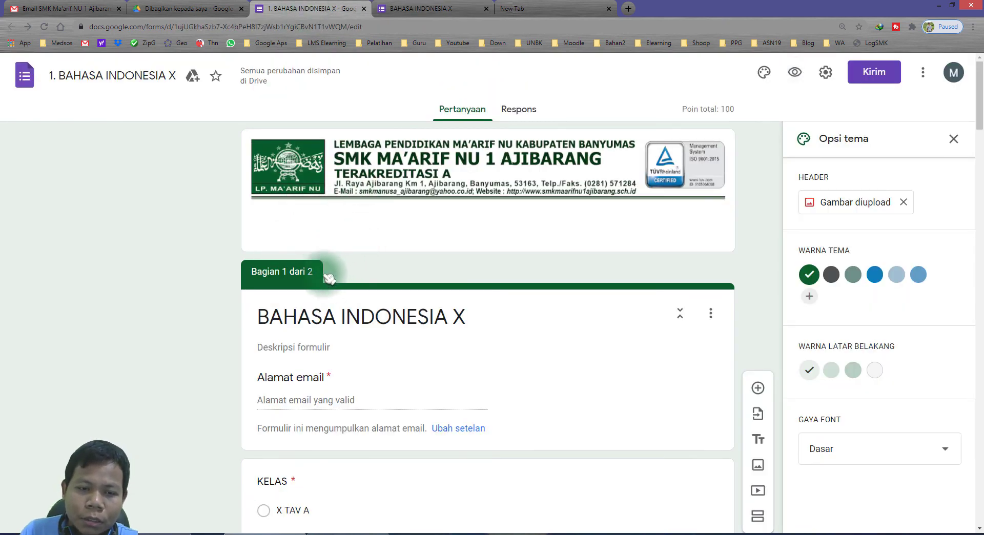
Highlight the 'Bagian 2 dari 2' section label in the editor.
scroll(328, 261, "down", 7)
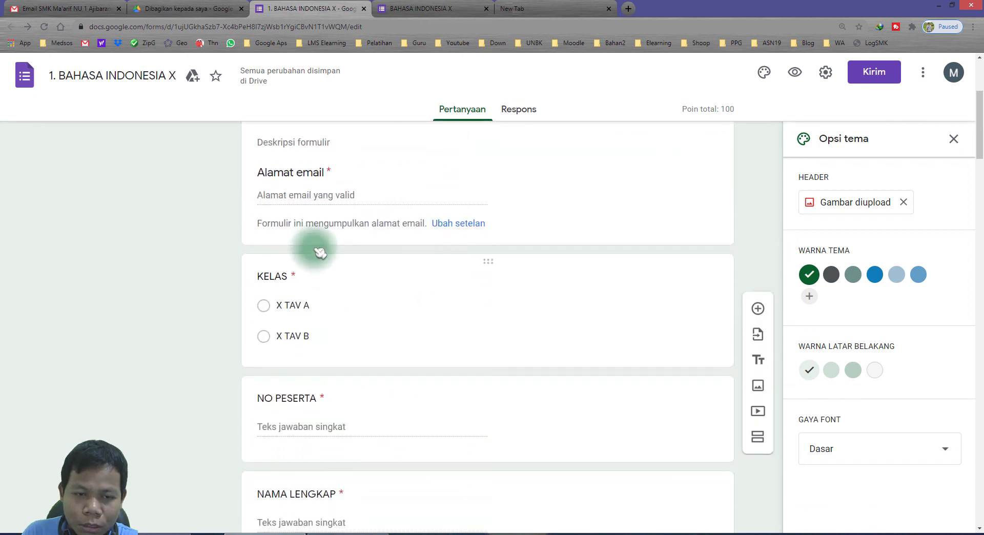
scroll(321, 241, "down", 6)
left_click_drag(258, 268, 347, 266)
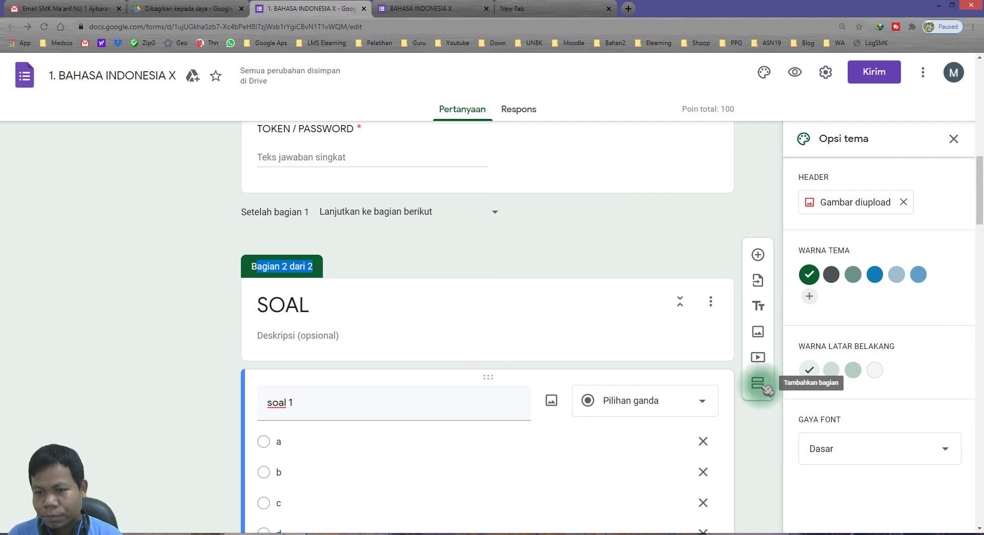
left_click(303, 265)
left_click_drag(267, 269, 342, 269)
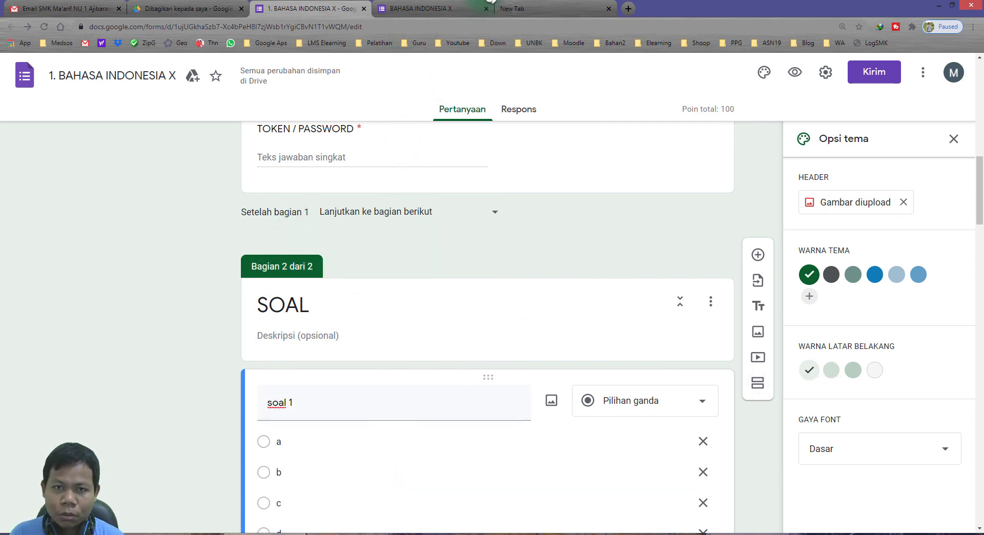
Close the quiz preview without submitting, then bring the tutorial notes to the front.
left_click(478, 8)
left_click(485, 9)
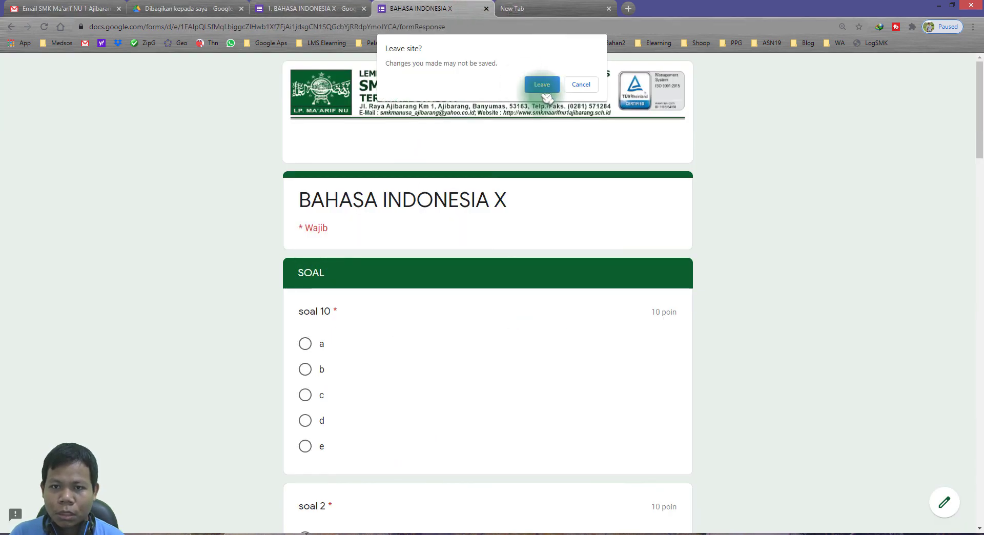
left_click(542, 84)
left_click(177, 534)
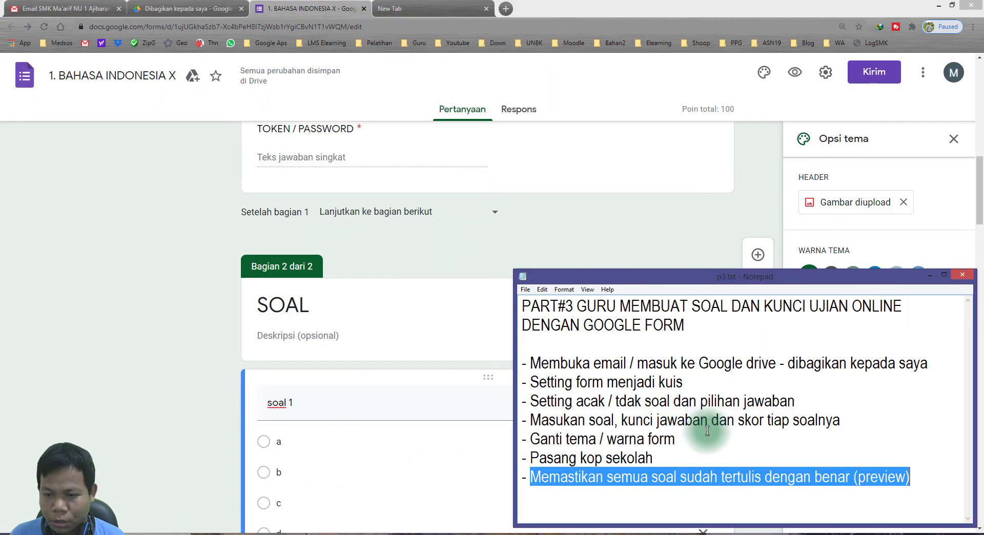
left_click_drag(570, 443, 669, 459)
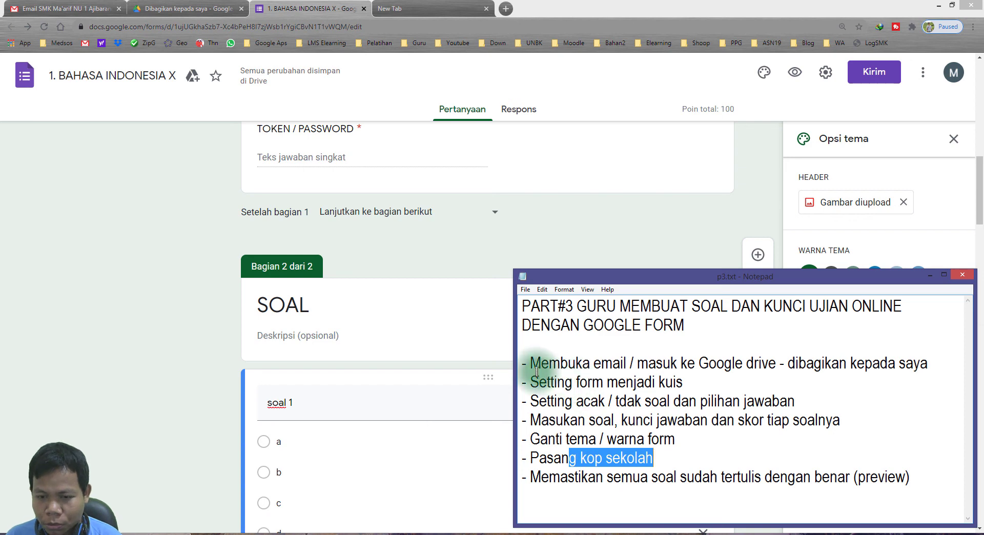
left_click_drag(522, 363, 924, 479)
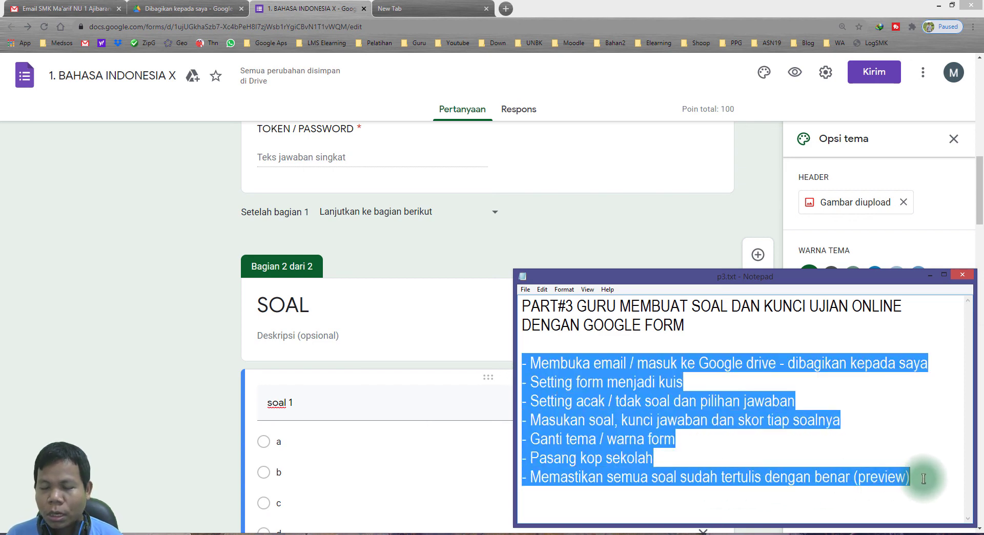